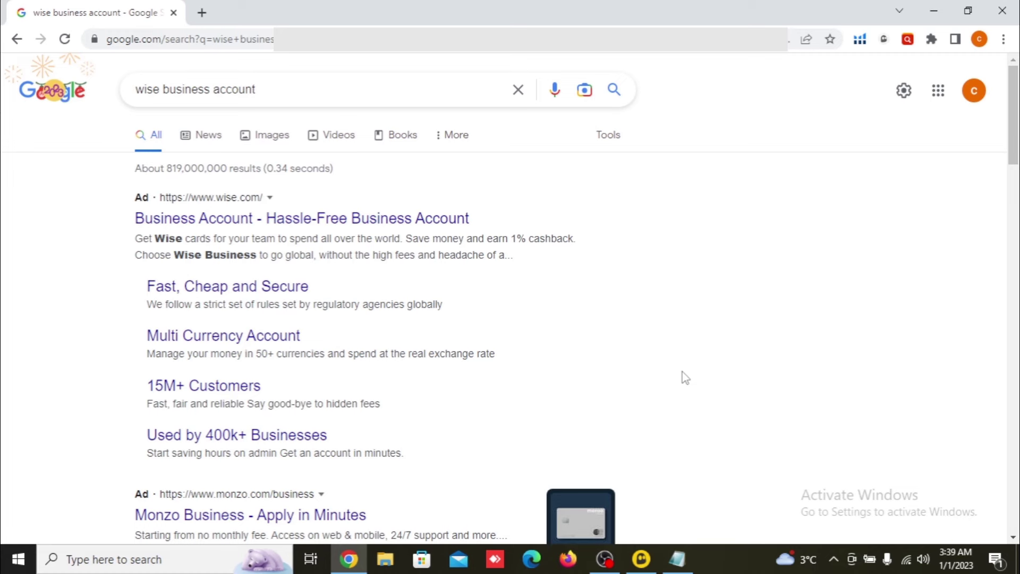
Open the wise.com business account page and start registering a new business account
scroll(653, 383, "down", 3)
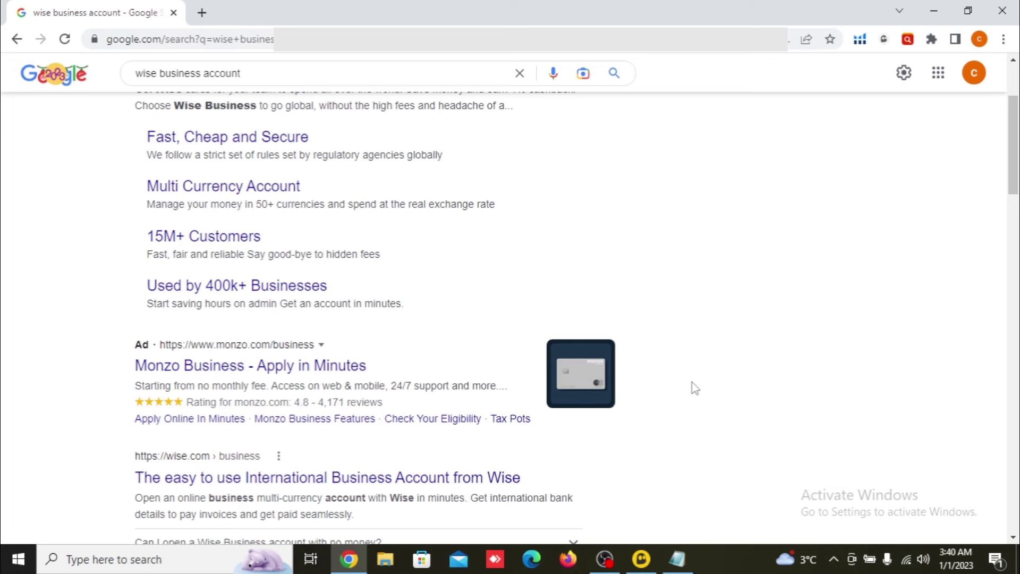
scroll(606, 393, "up", 3)
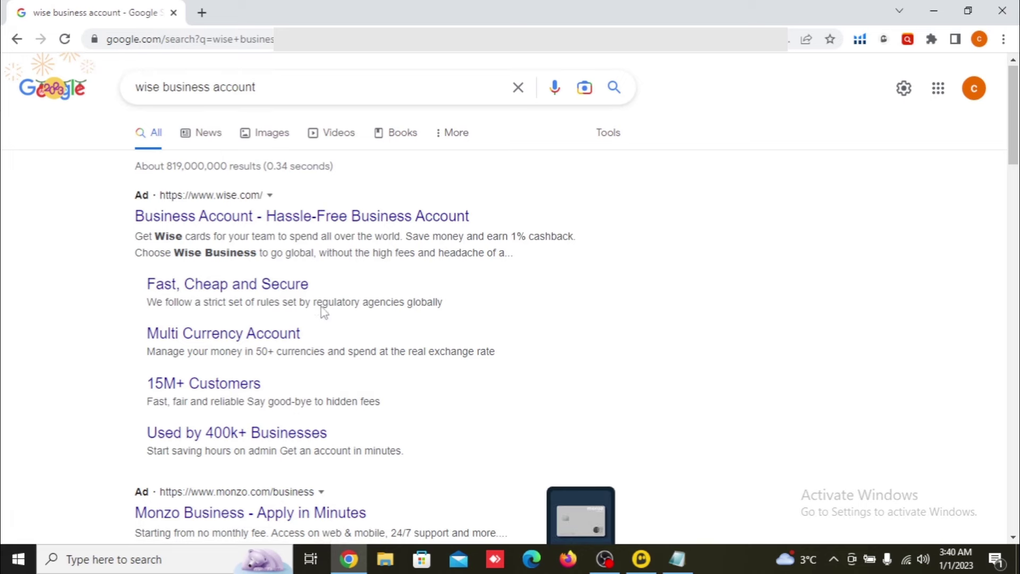
scroll(318, 312, "down", 7)
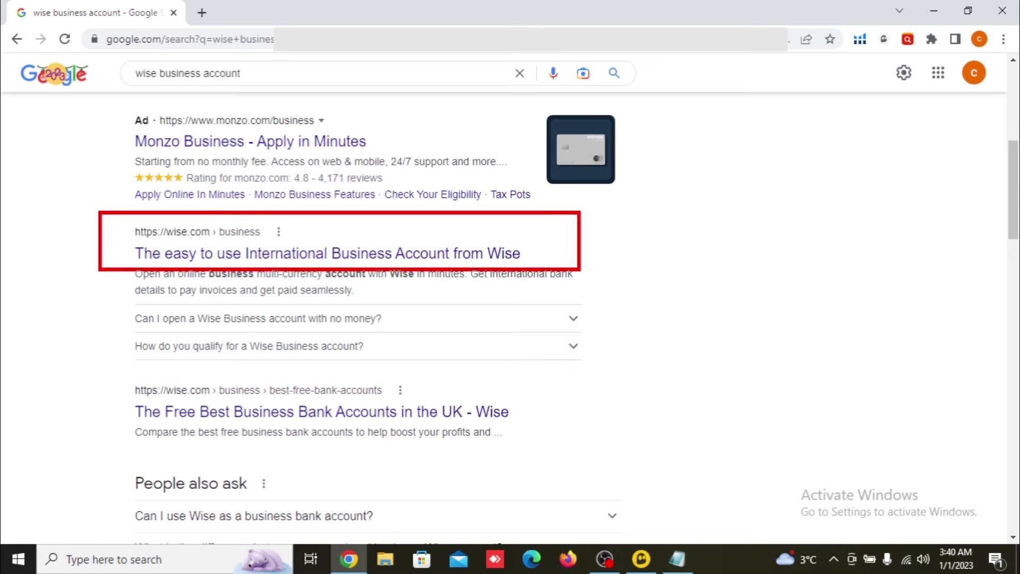
left_click(220, 259)
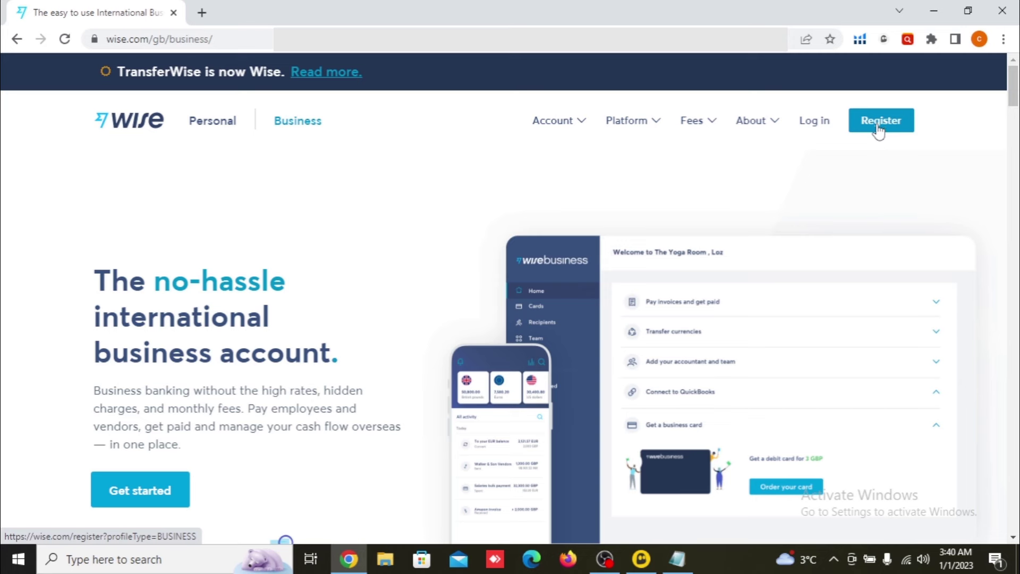
left_click(879, 130)
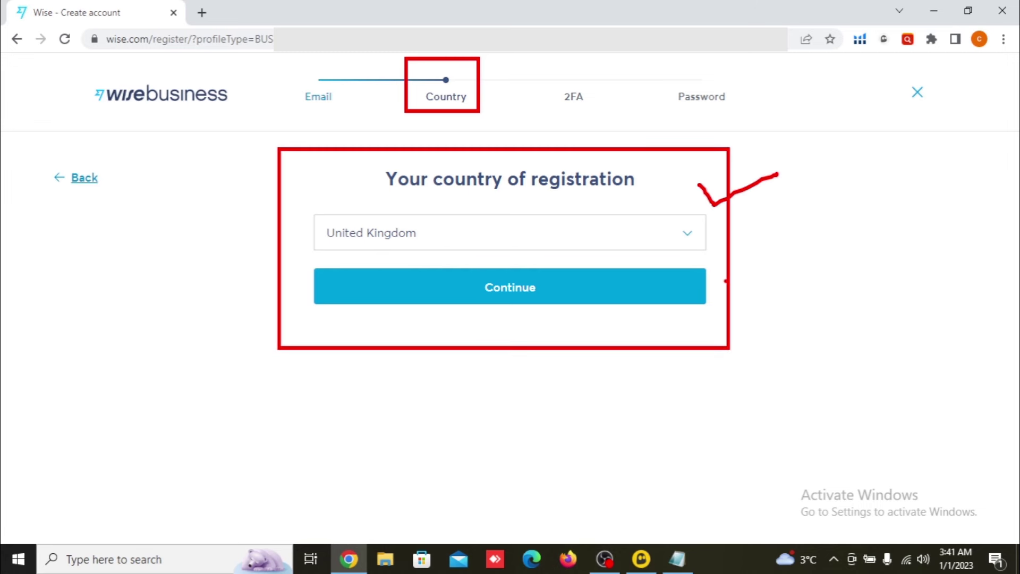
Choose United Kingdom as the country of registration and continue to phone verification
left_click(667, 241)
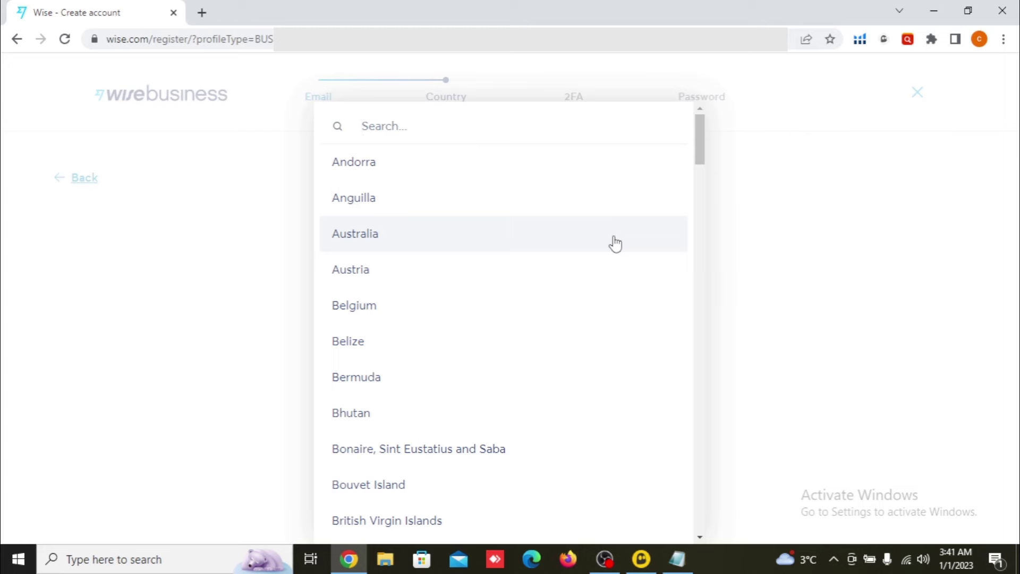
type("uni")
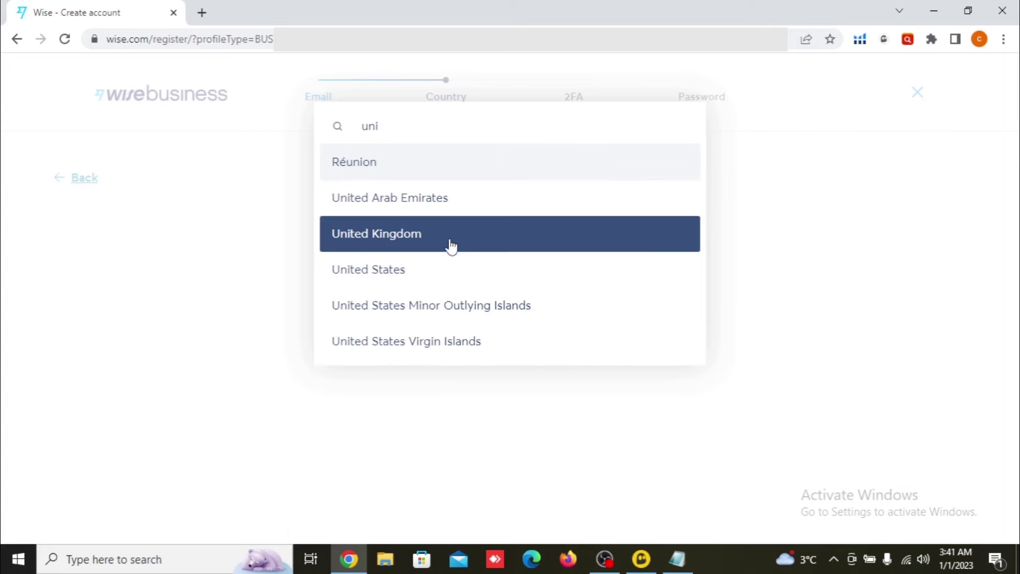
left_click(380, 243)
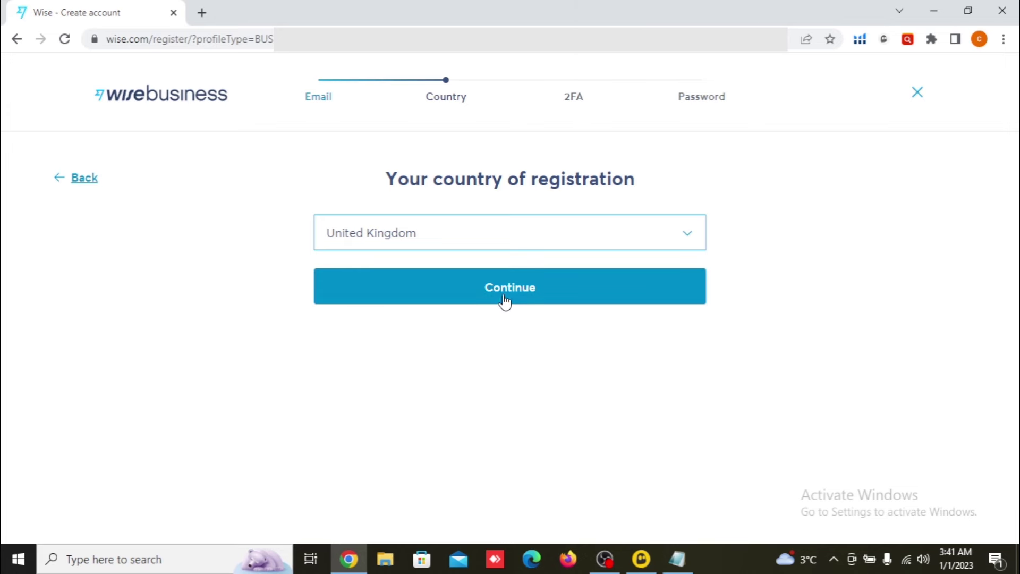
left_click(515, 299)
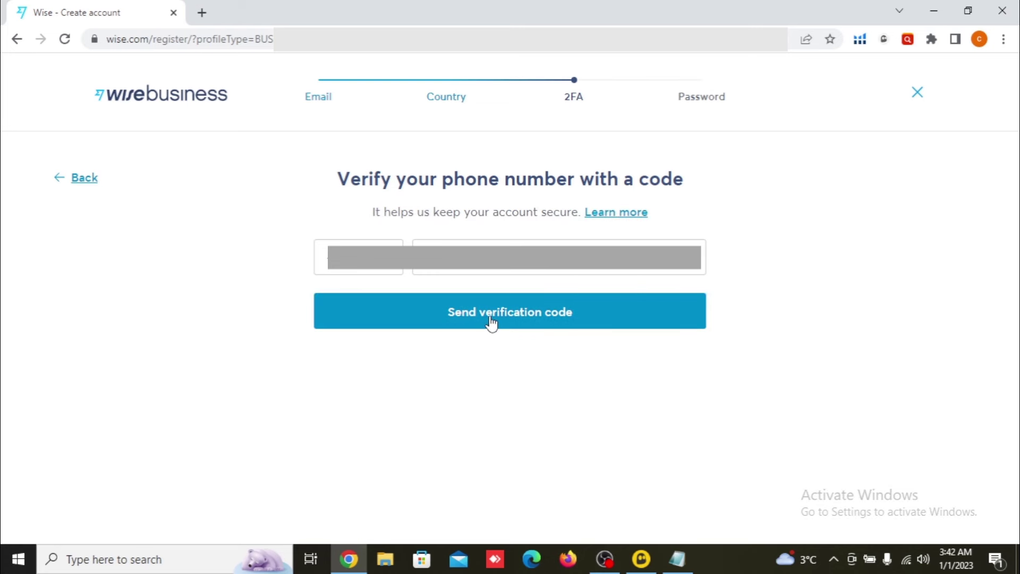
Verify the phone with the texted 6-digit code and set a secure account password
left_click(492, 321)
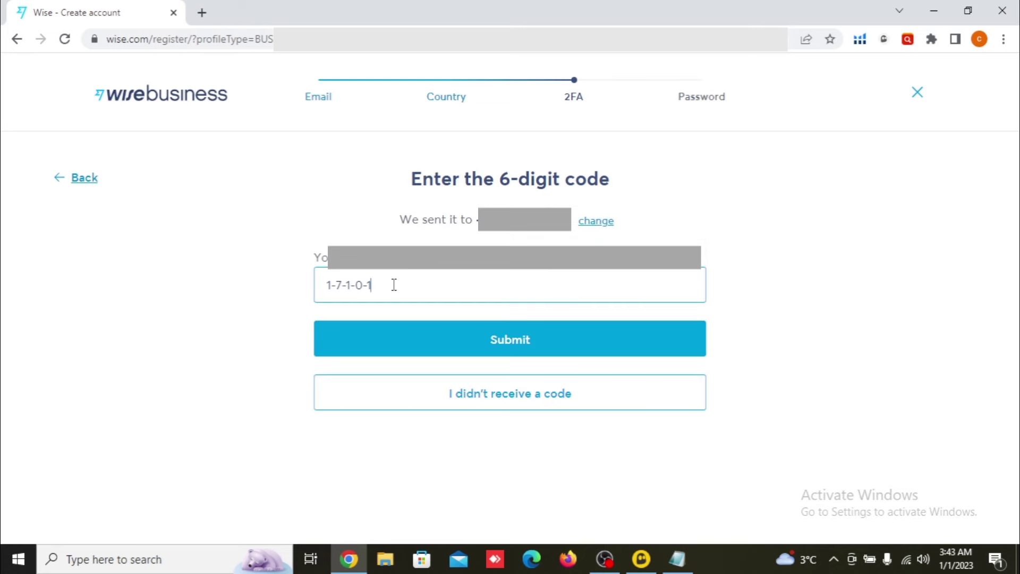
type("5")
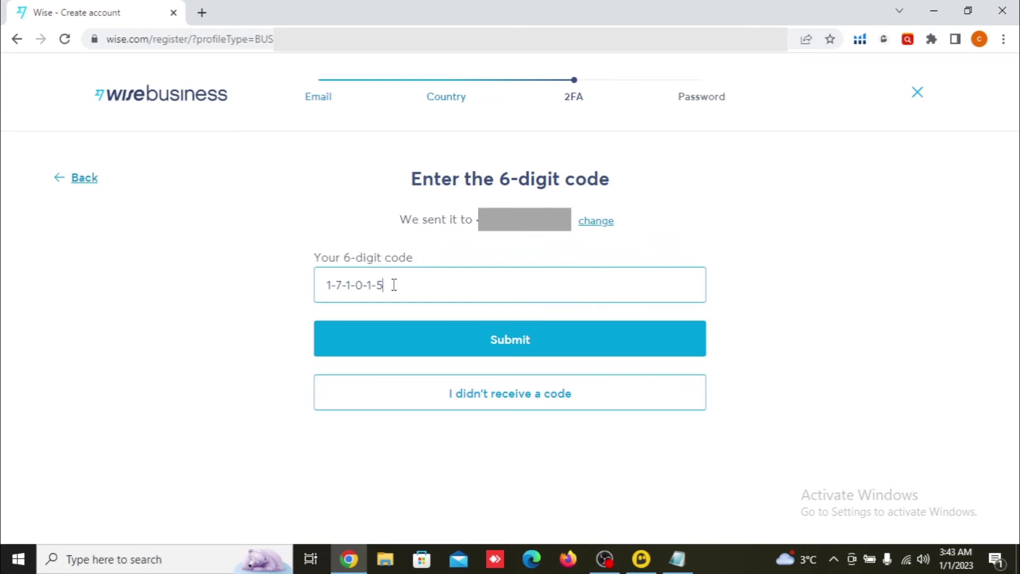
left_click(514, 351)
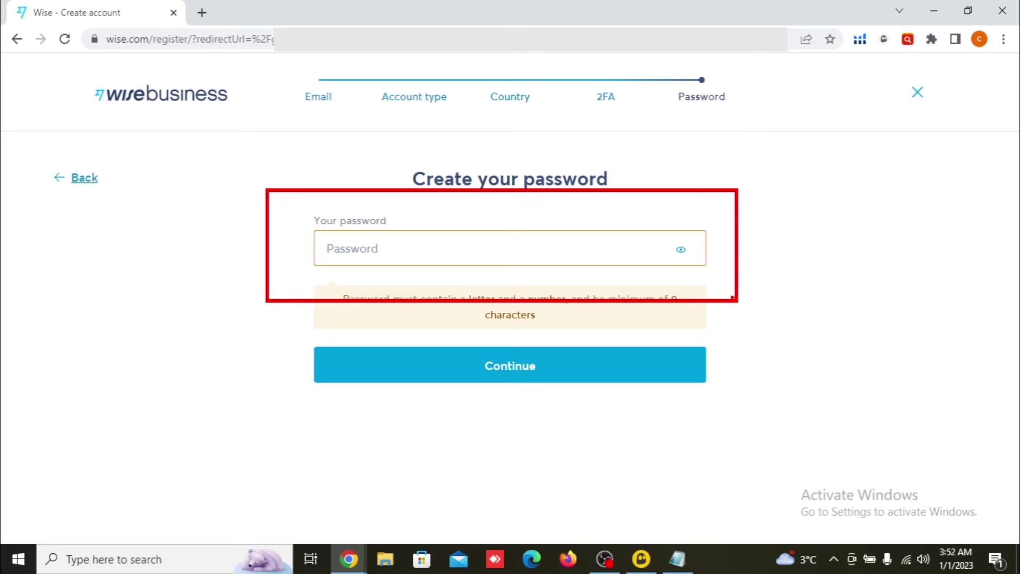
key("Escape")
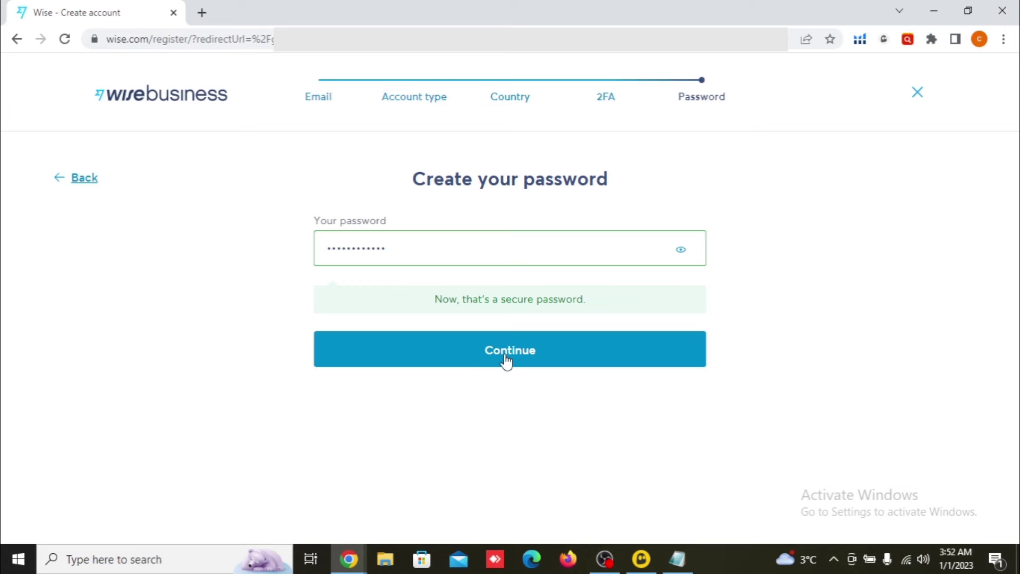
left_click(506, 361)
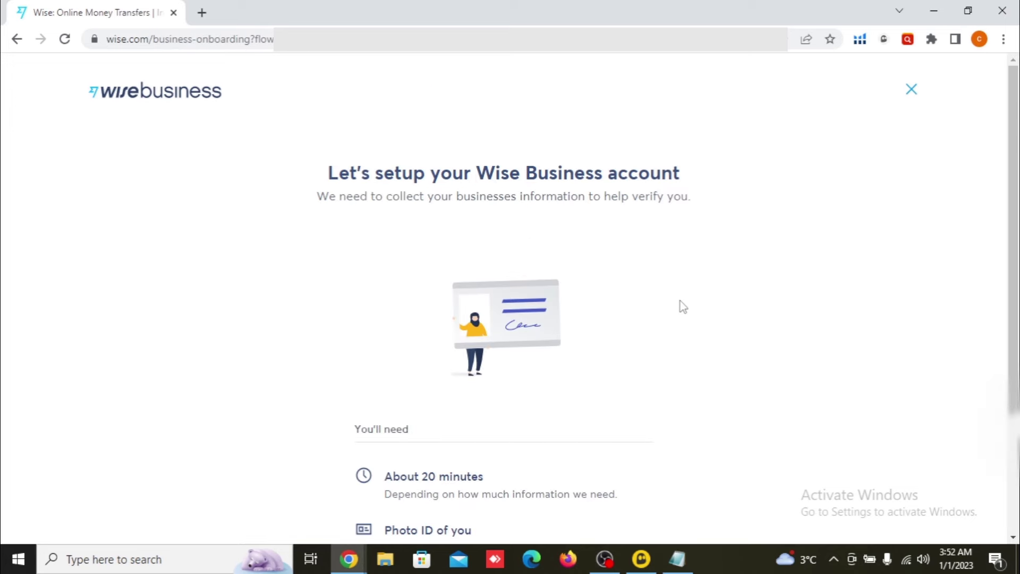
scroll(682, 306, "down", 3)
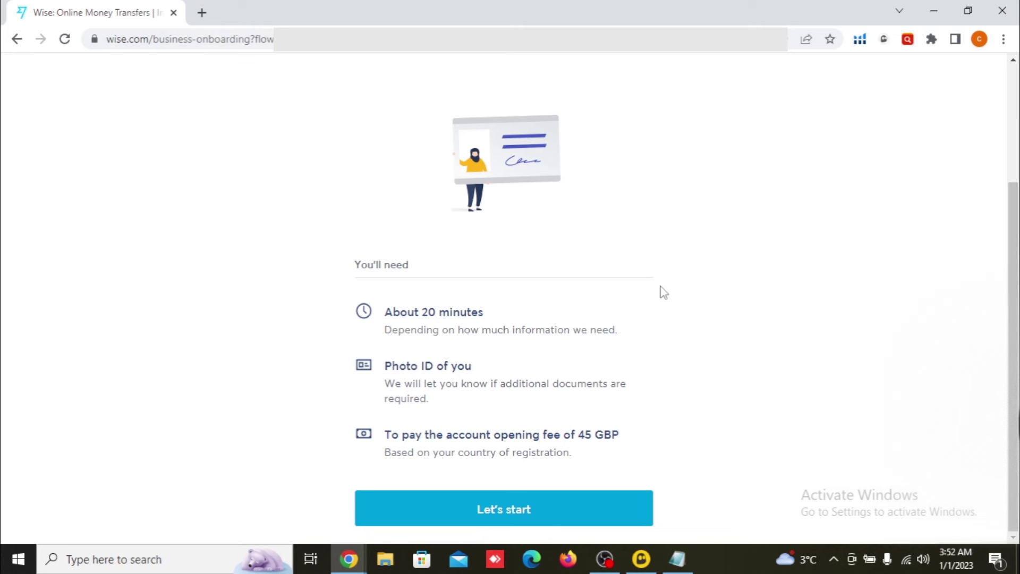
left_click_drag(321, 240, 711, 480)
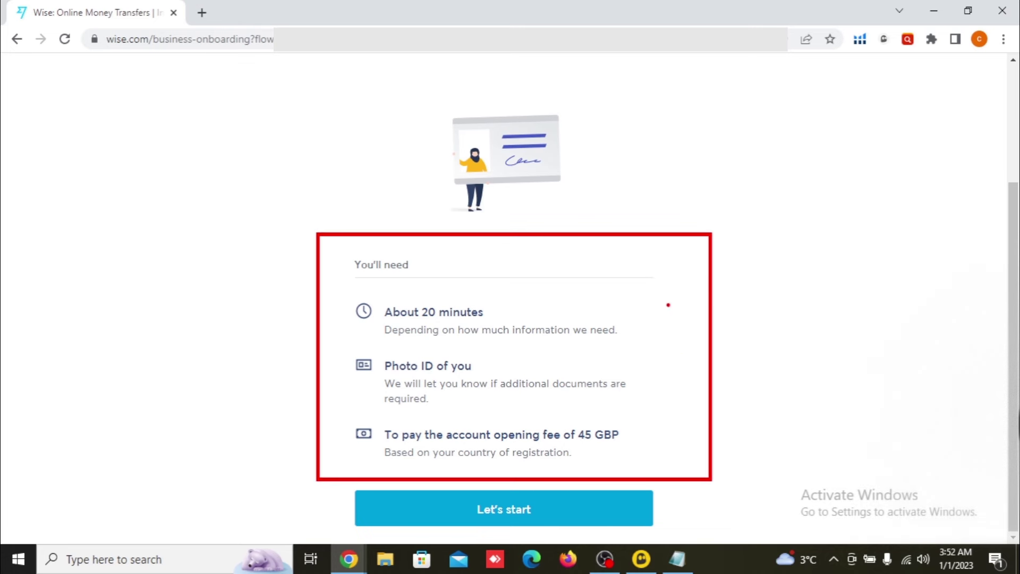
left_click_drag(667, 304, 740, 300)
mouse_move(338, 407)
left_mouse_down()
mouse_move(550, 477)
mouse_move(666, 477)
mouse_move(678, 467)
left_mouse_up()
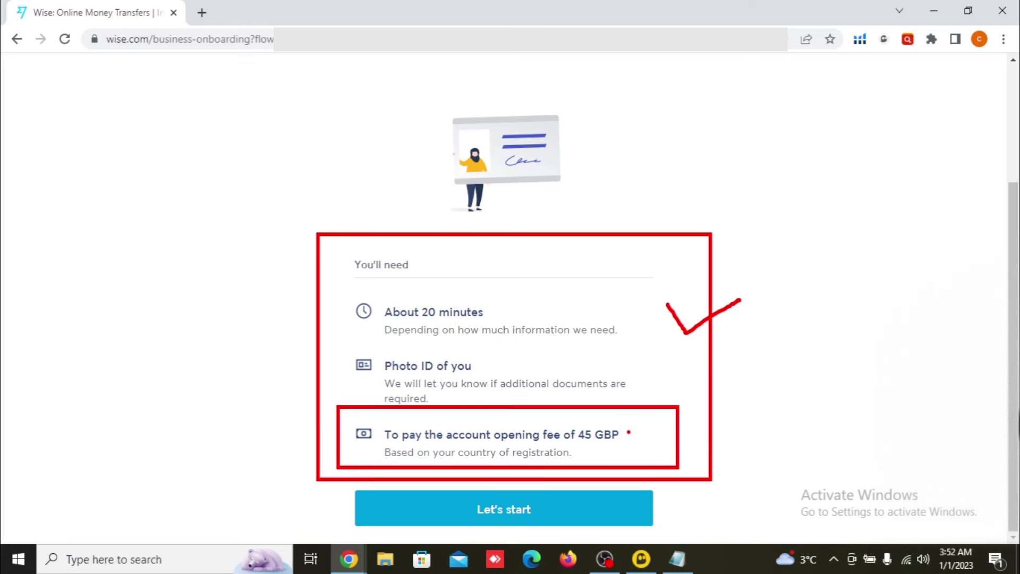
mouse_move(628, 428)
left_mouse_down()
mouse_move(636, 440)
mouse_move(667, 421)
left_mouse_up()
key("Escape")
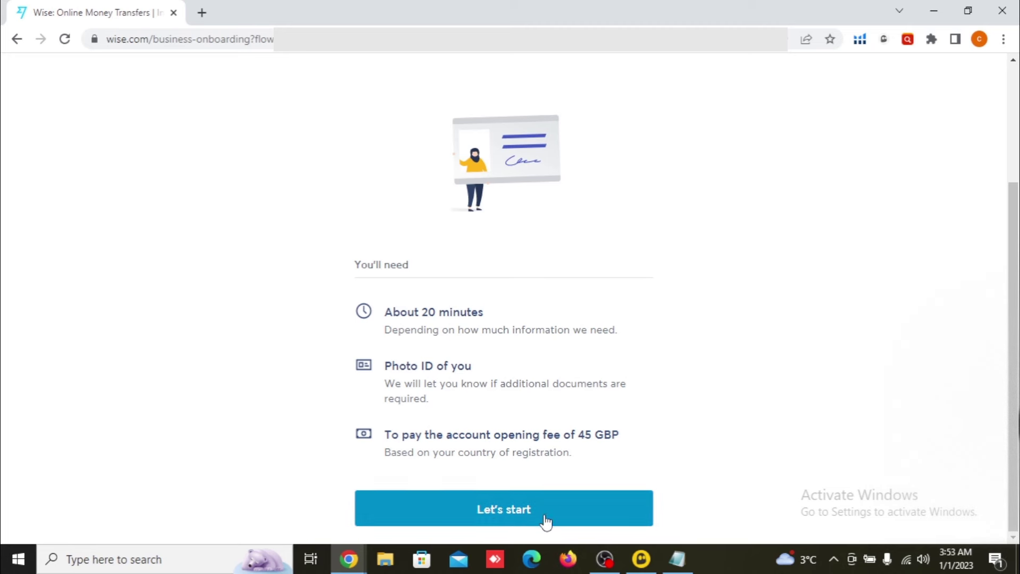
Begin the business onboarding questions and search for the company in Companies House search
left_click(489, 520)
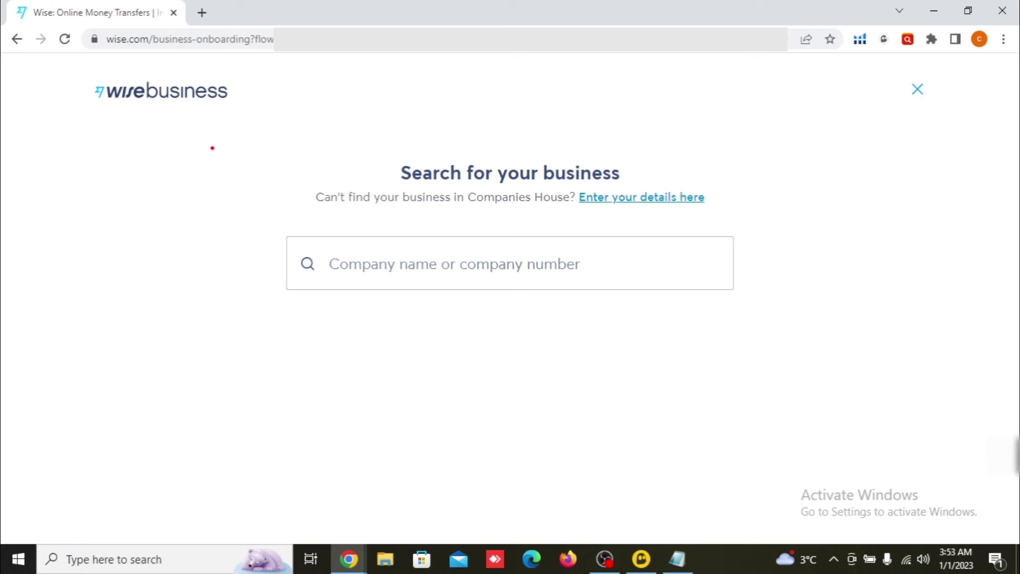
mouse_move(212, 146)
left_mouse_down()
mouse_move(405, 239)
mouse_move(732, 328)
mouse_move(792, 330)
left_mouse_up()
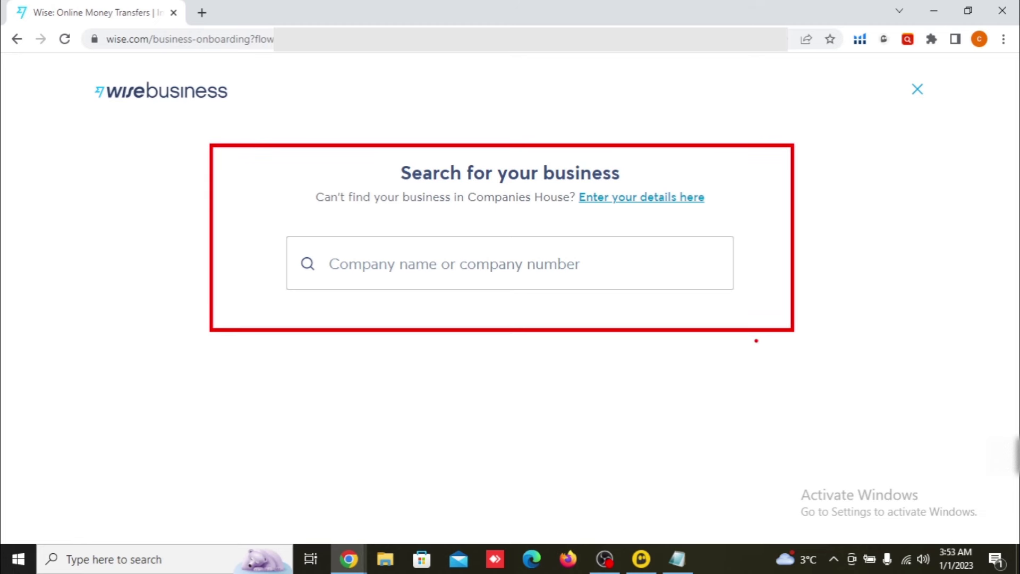
left_click_drag(586, 262, 642, 249)
left_click_drag(264, 216, 745, 328)
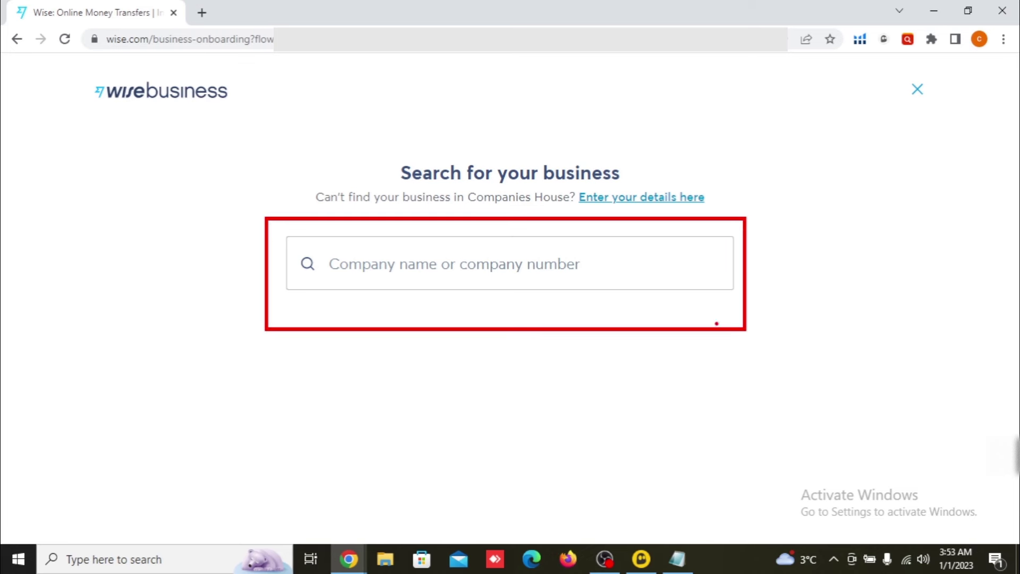
mouse_move(497, 265)
left_mouse_down()
mouse_move(506, 279)
mouse_move(532, 259)
left_mouse_up()
mouse_move(571, 161)
left_mouse_down()
mouse_move(644, 212)
mouse_move(727, 220)
left_mouse_up()
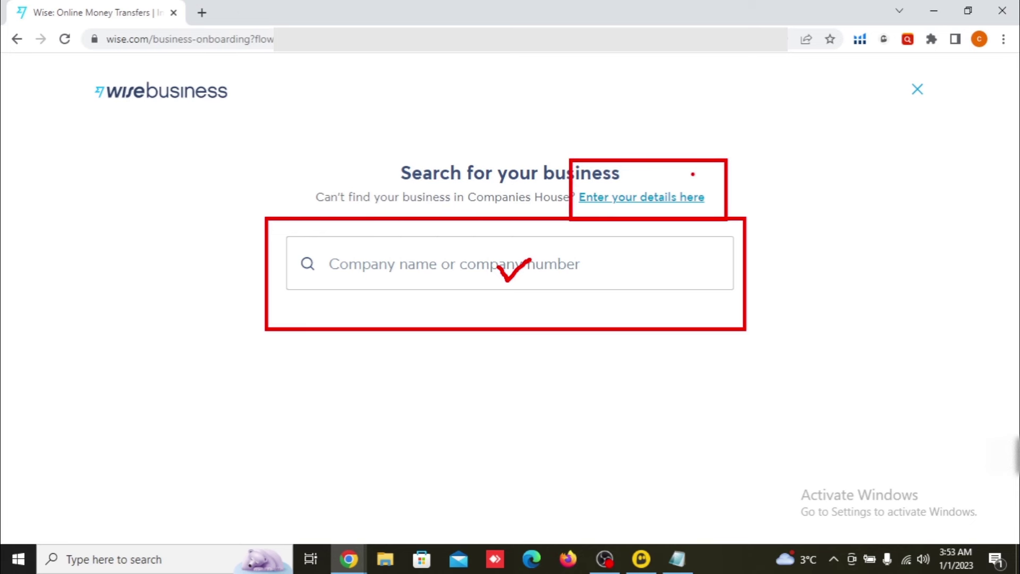
mouse_move(694, 171)
left_mouse_down()
mouse_move(700, 180)
mouse_move(747, 157)
left_mouse_up()
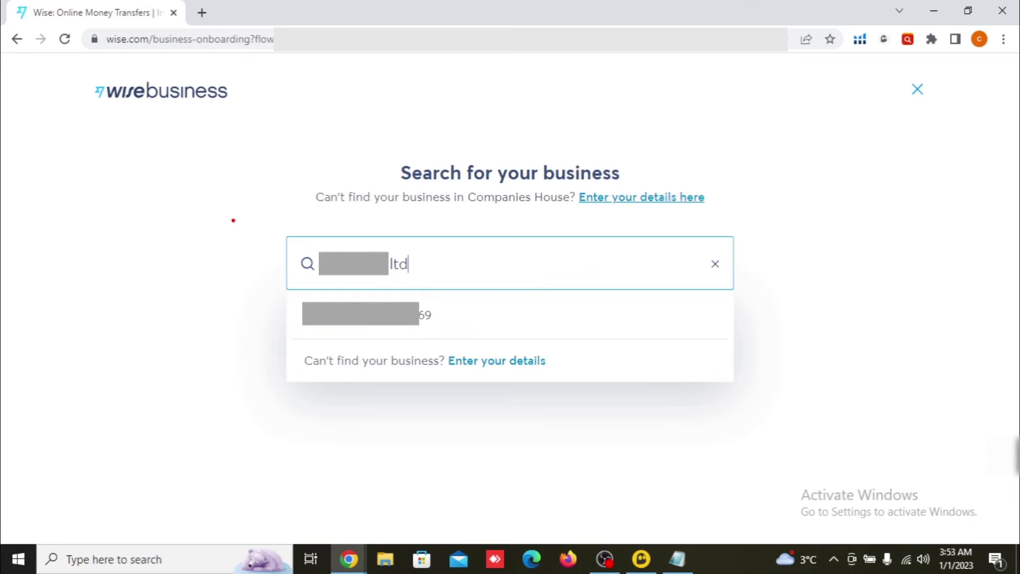
mouse_move(222, 197)
left_mouse_down()
mouse_move(408, 267)
mouse_move(767, 285)
left_mouse_up()
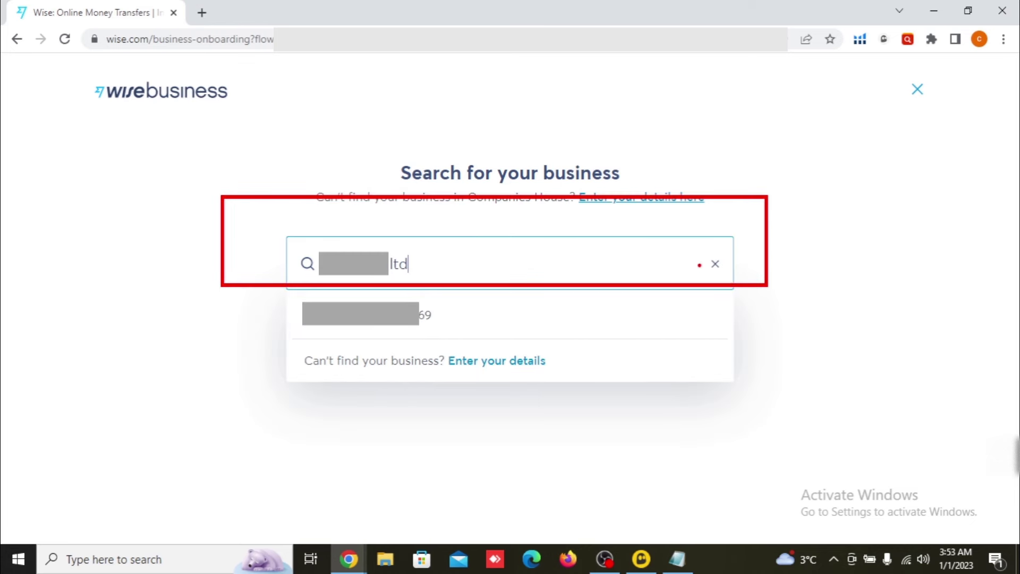
left_click_drag(691, 244, 776, 216)
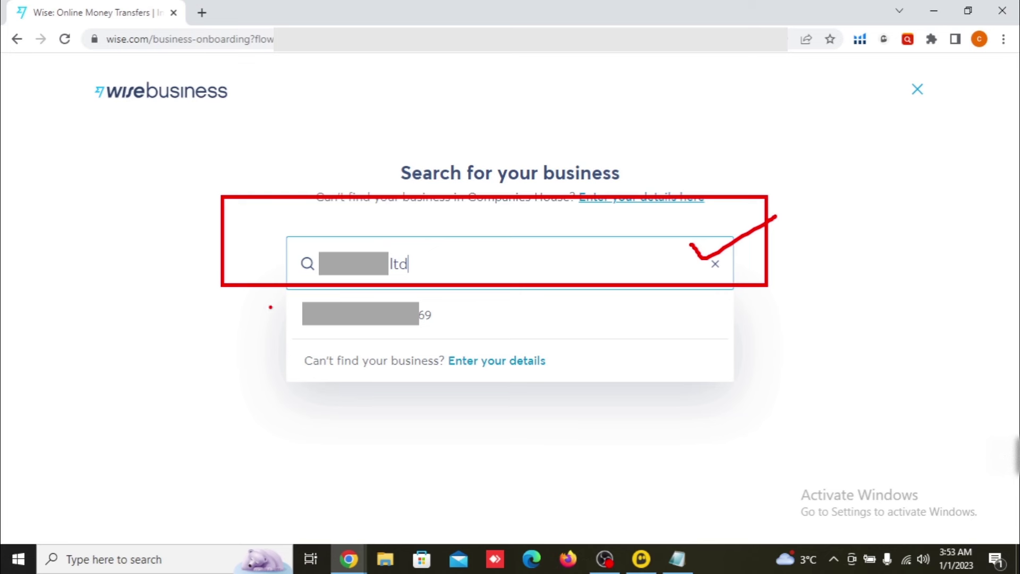
mouse_move(270, 296)
left_mouse_down()
mouse_move(414, 324)
mouse_move(767, 331)
left_mouse_up()
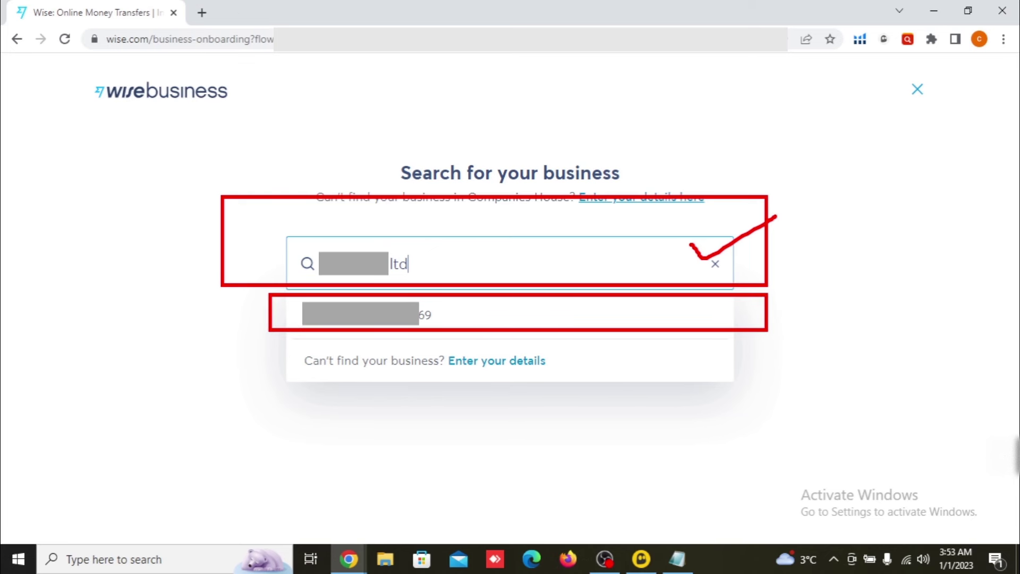
Select the matching limited company from the results and load its details
left_click(348, 325)
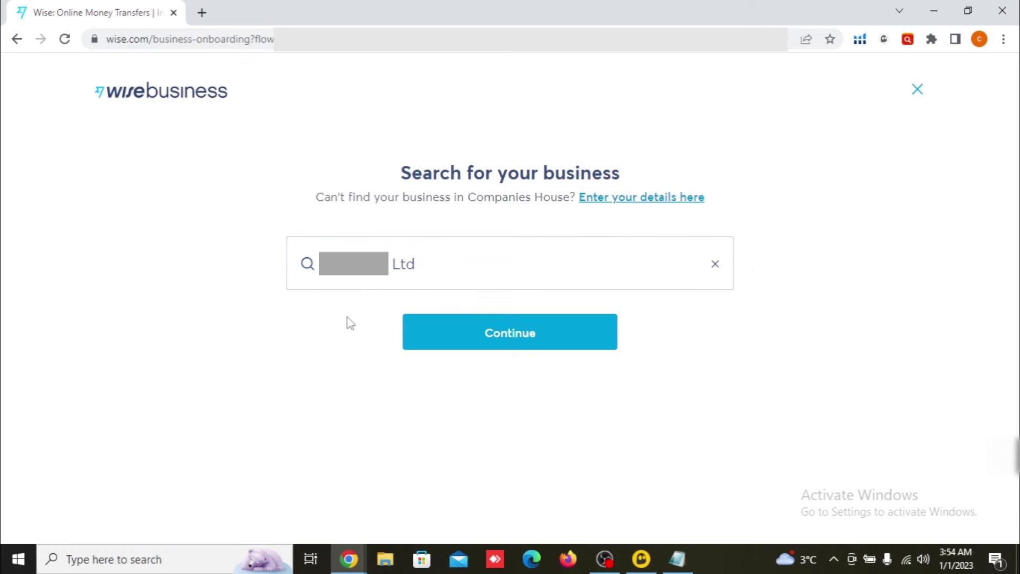
left_click_drag(384, 303, 668, 362)
left_click_drag(561, 321, 603, 311)
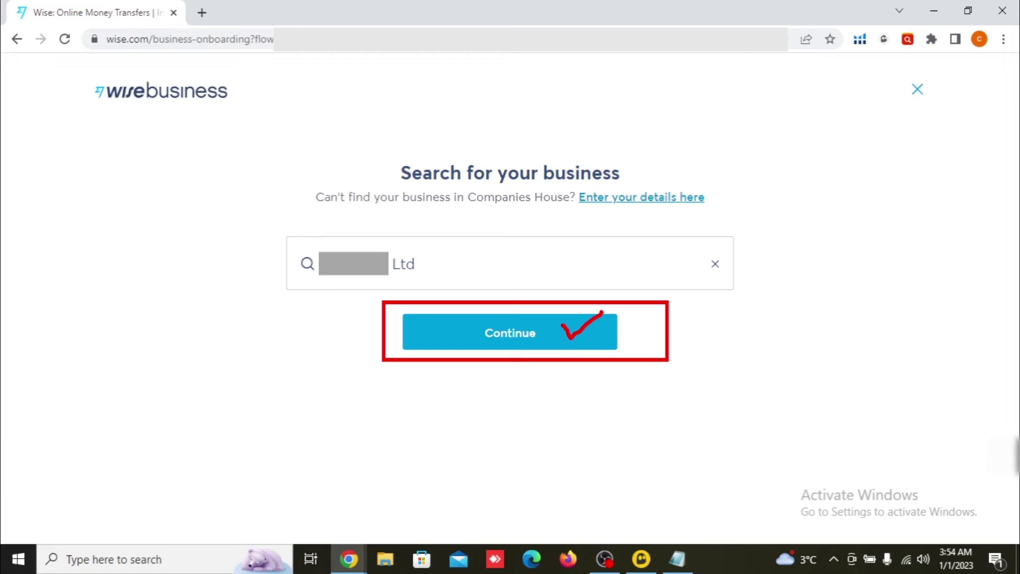
left_click(517, 348)
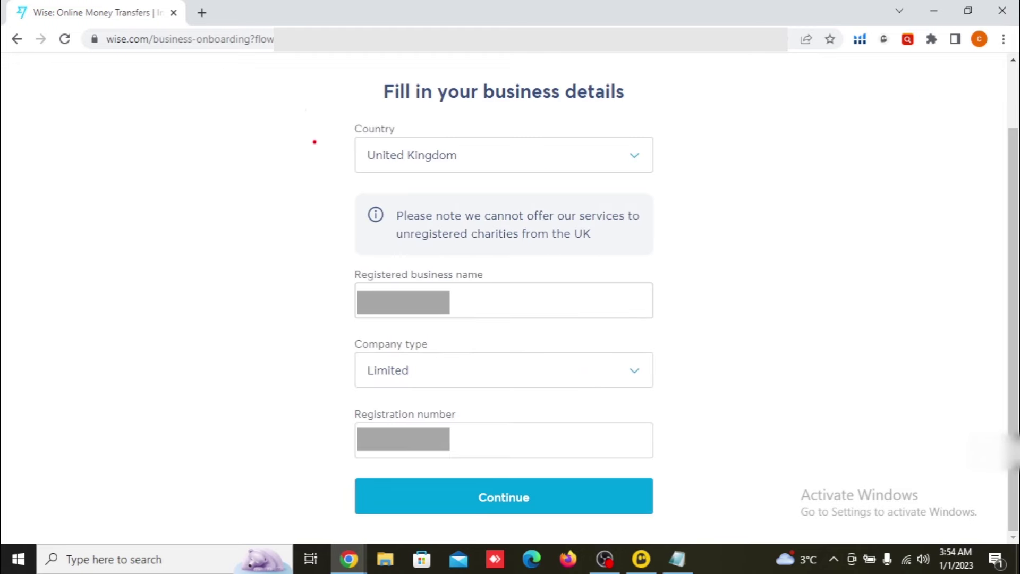
Review and accept the prefilled business details
mouse_move(304, 102)
left_mouse_down()
mouse_move(416, 250)
mouse_move(608, 353)
mouse_move(715, 468)
left_mouse_up()
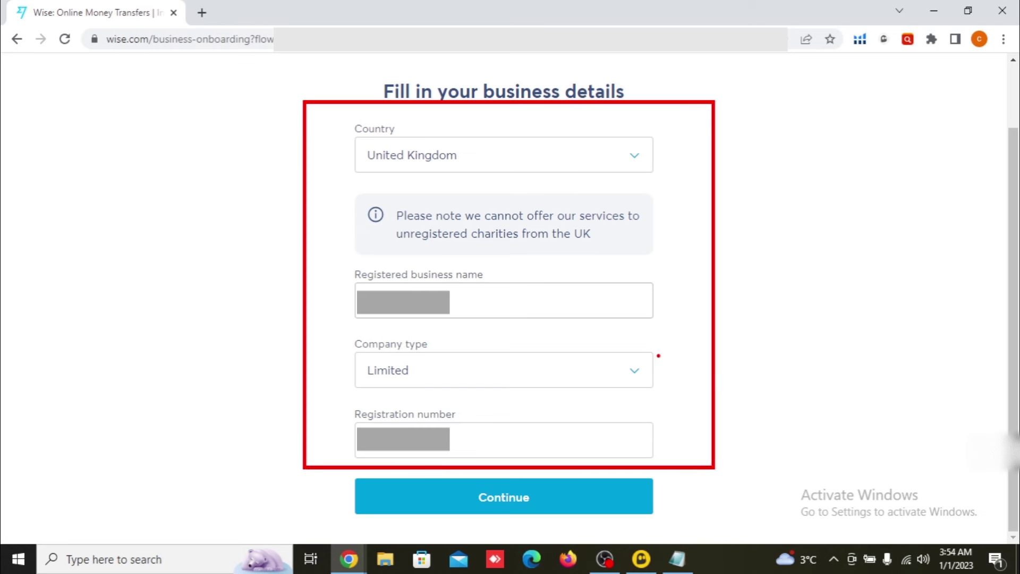
mouse_move(654, 327)
left_mouse_down()
mouse_move(680, 330)
mouse_move(716, 303)
left_mouse_up()
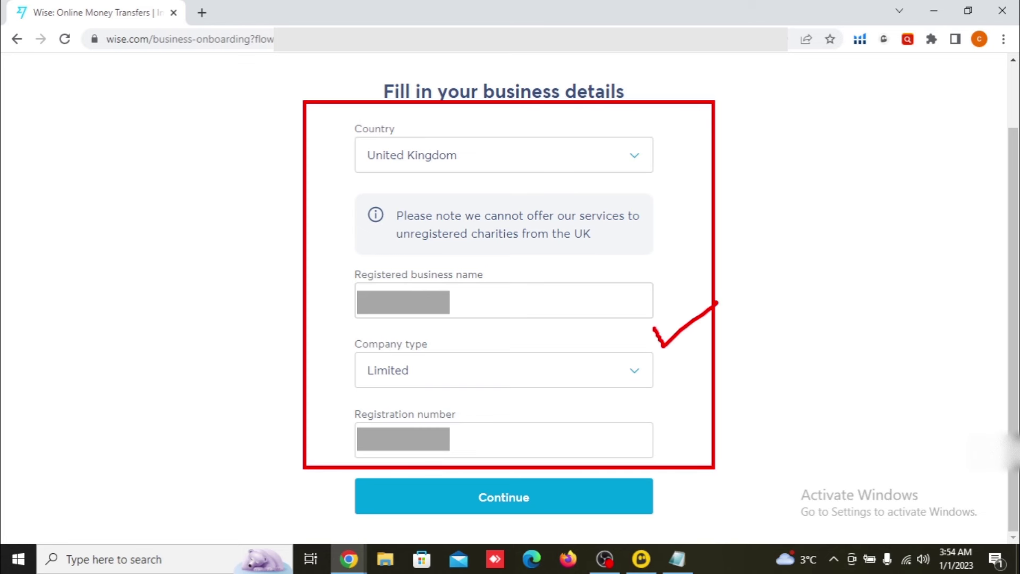
key("Escape")
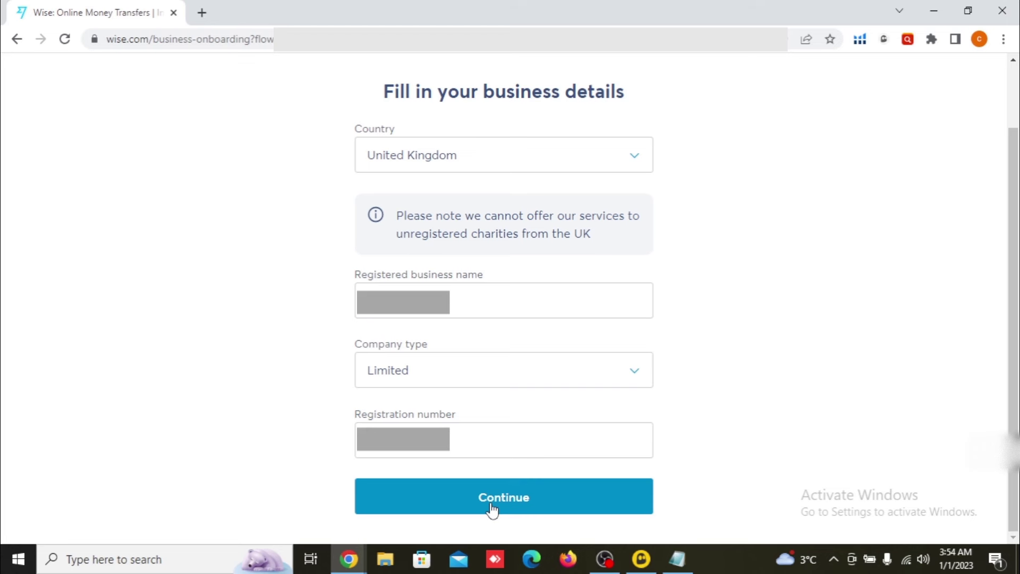
left_click(491, 509)
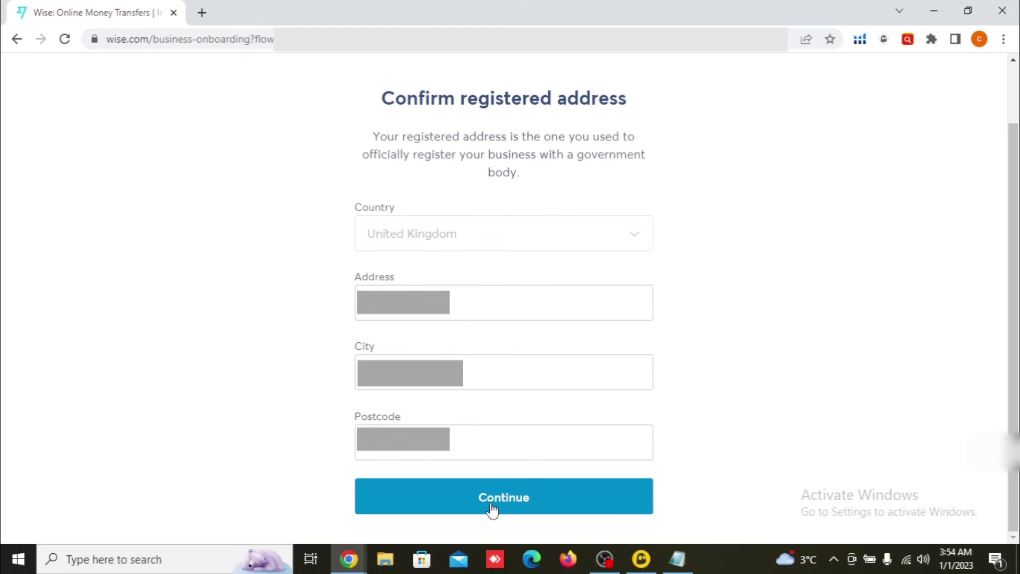
Review and accept the prefilled registered address
left_click_drag(313, 186, 706, 473)
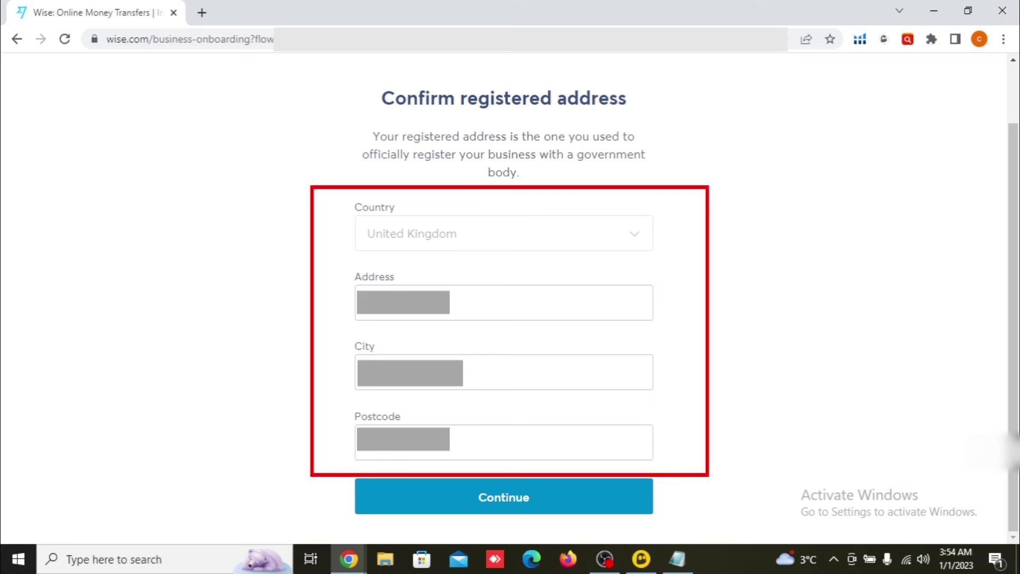
left_click_drag(690, 427, 729, 403)
left_click_drag(334, 197, 675, 461)
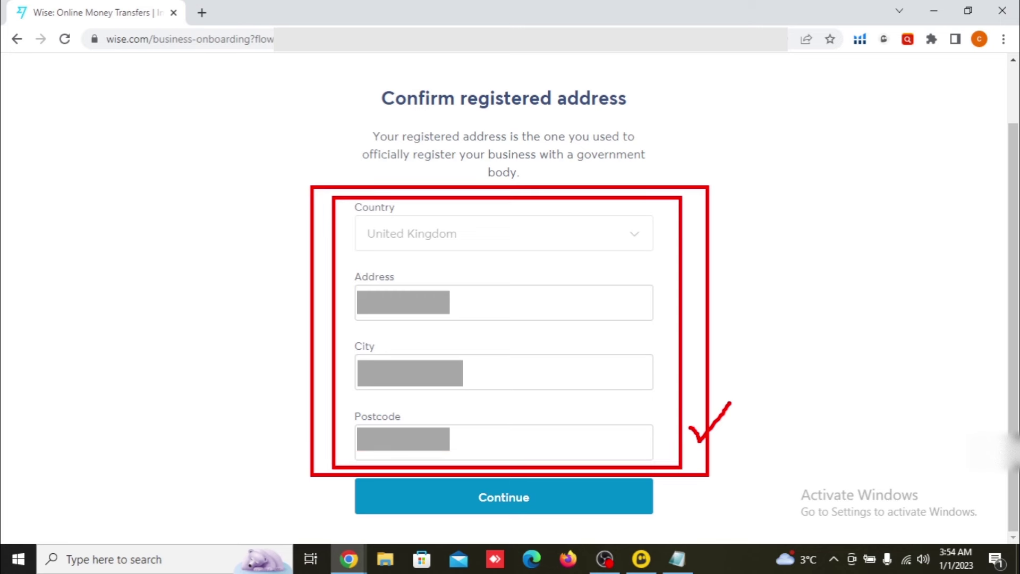
mouse_move(498, 355)
left_mouse_down()
mouse_move(508, 365)
mouse_move(555, 319)
left_mouse_up()
key("Escape")
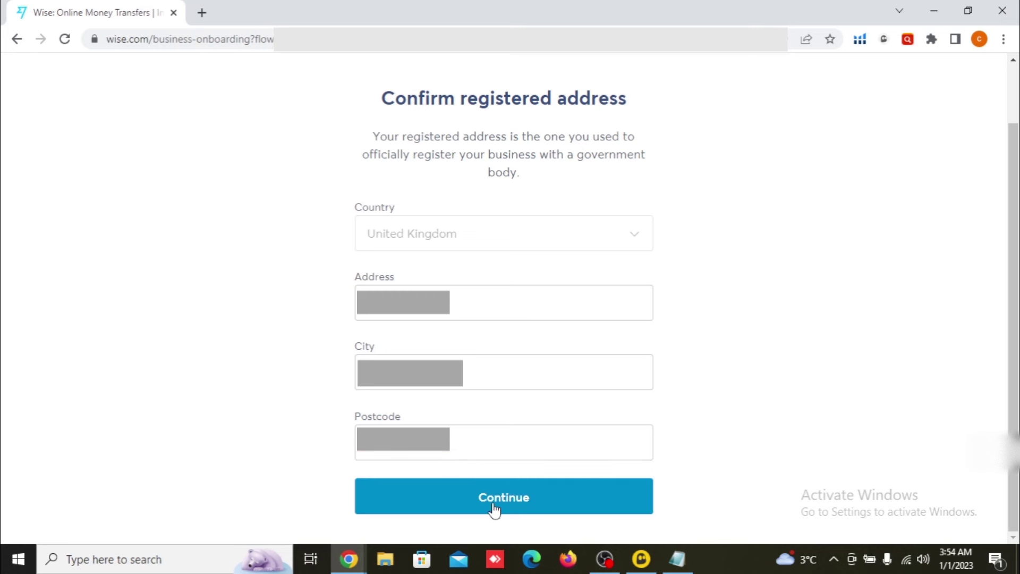
left_click(494, 509)
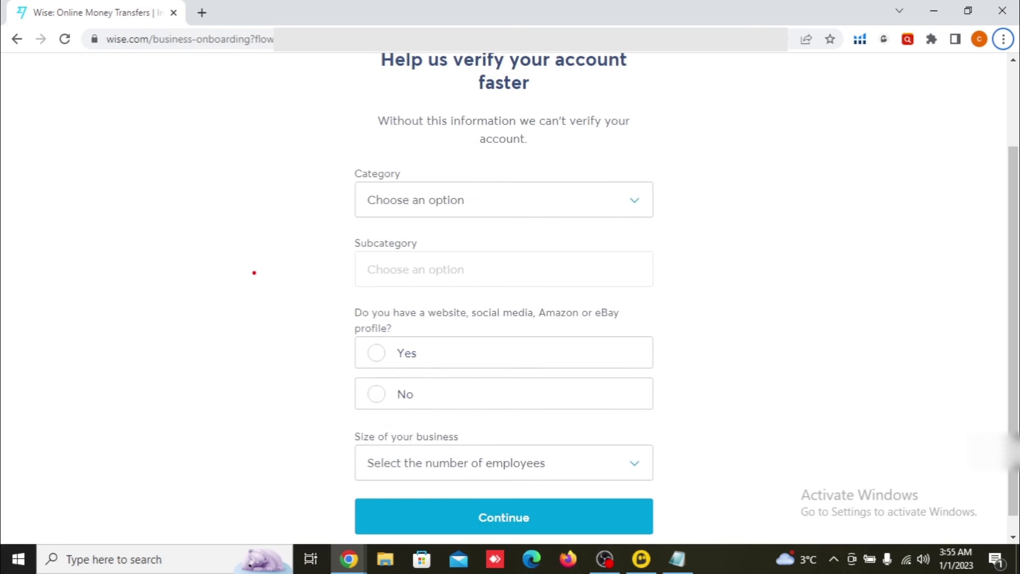
Set the category to Retail, eCommerce, wholesale or manufacturing, with Home and garden subcategory
mouse_move(299, 143)
left_mouse_down()
mouse_move(689, 426)
mouse_move(727, 541)
left_mouse_up()
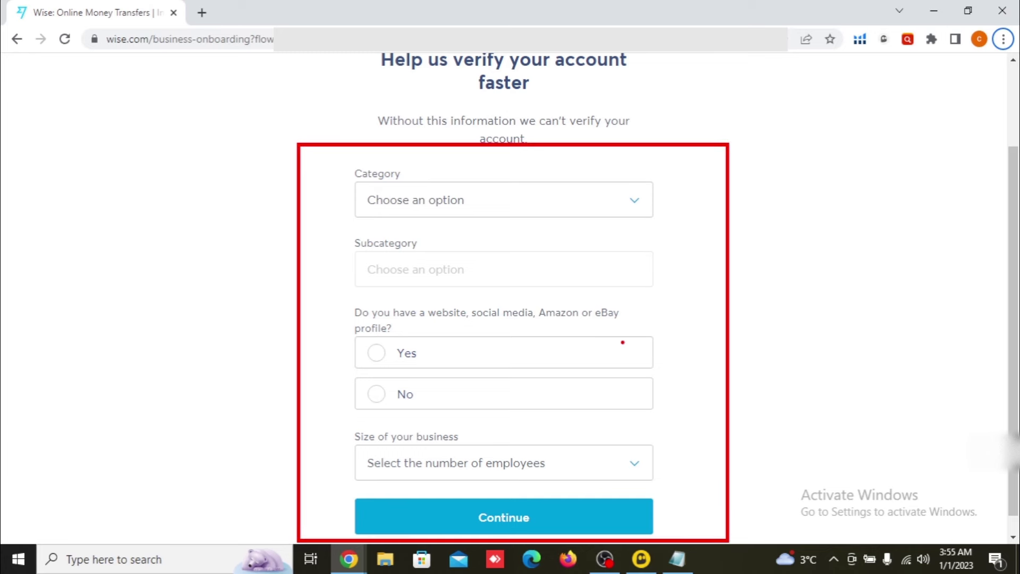
left_click_drag(553, 200, 589, 183)
key("Escape")
left_click(566, 208)
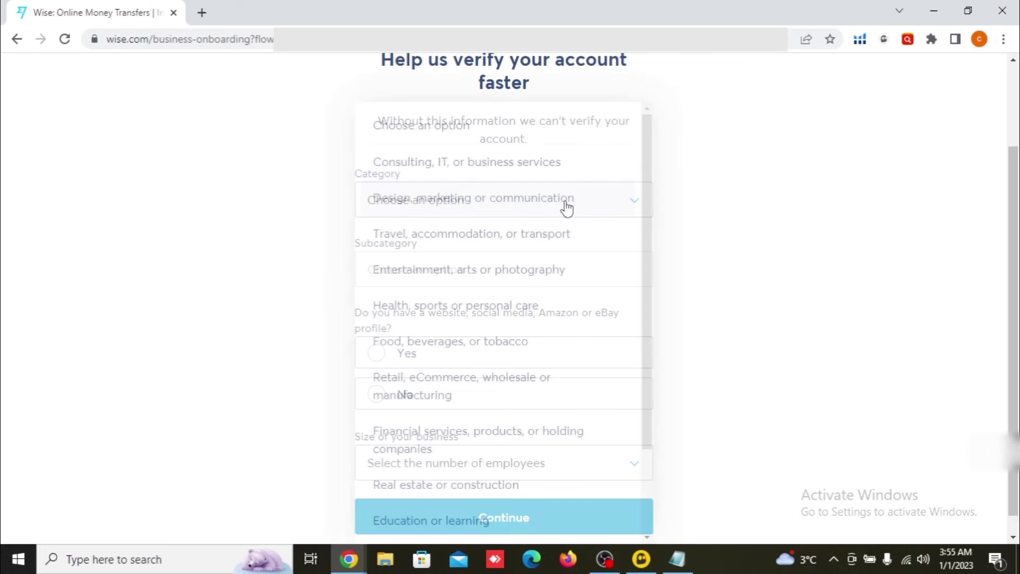
left_click(438, 395)
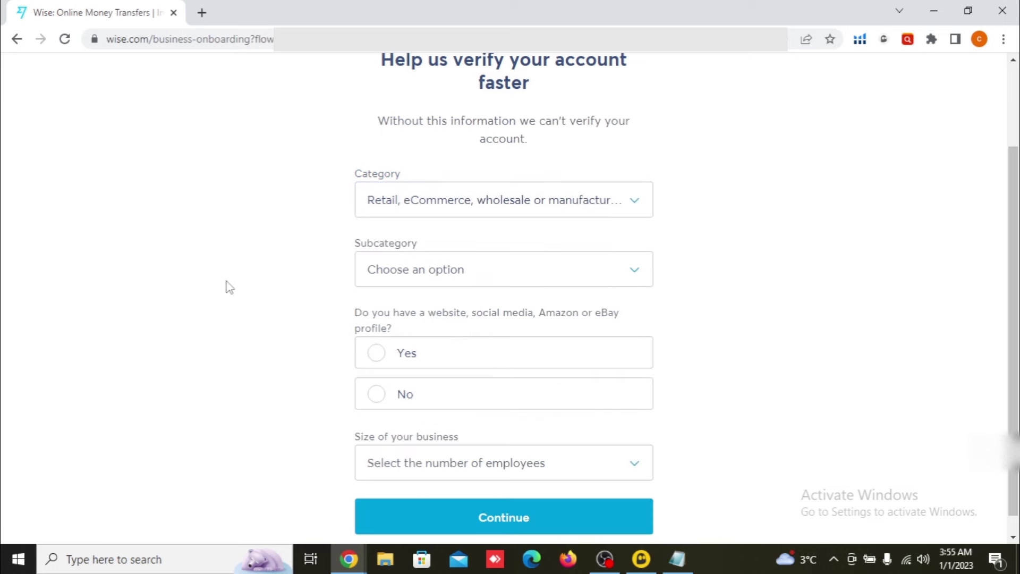
left_click(541, 284)
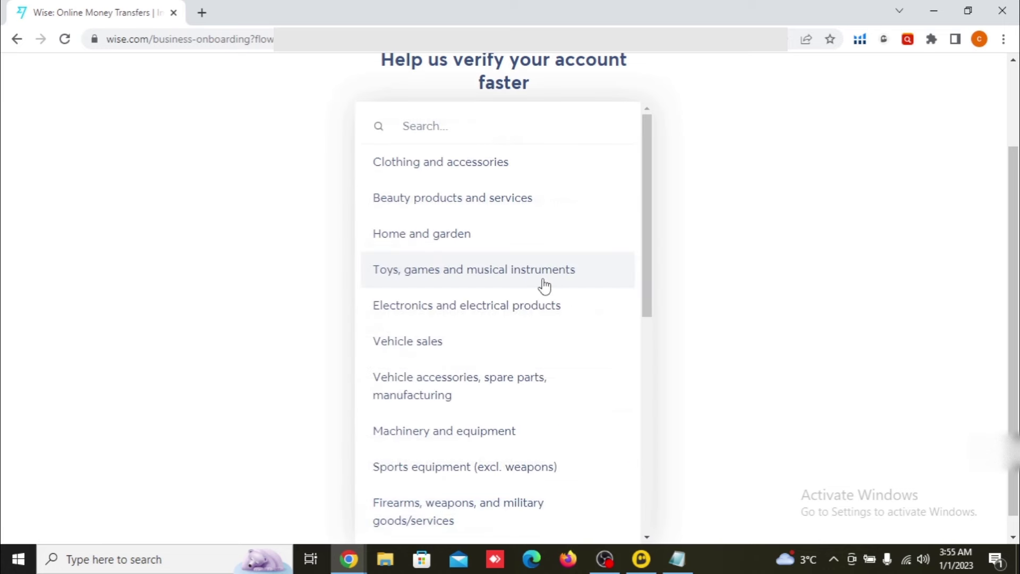
left_click(393, 235)
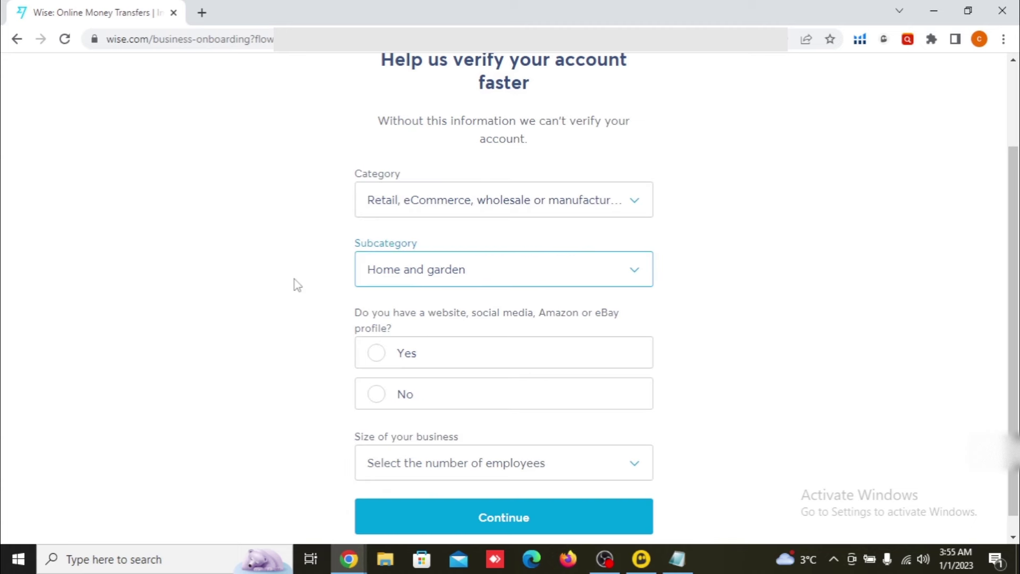
Answer no online profile, set business size to 2-10 employees, and submit the answers
scroll(297, 285, "down", 1)
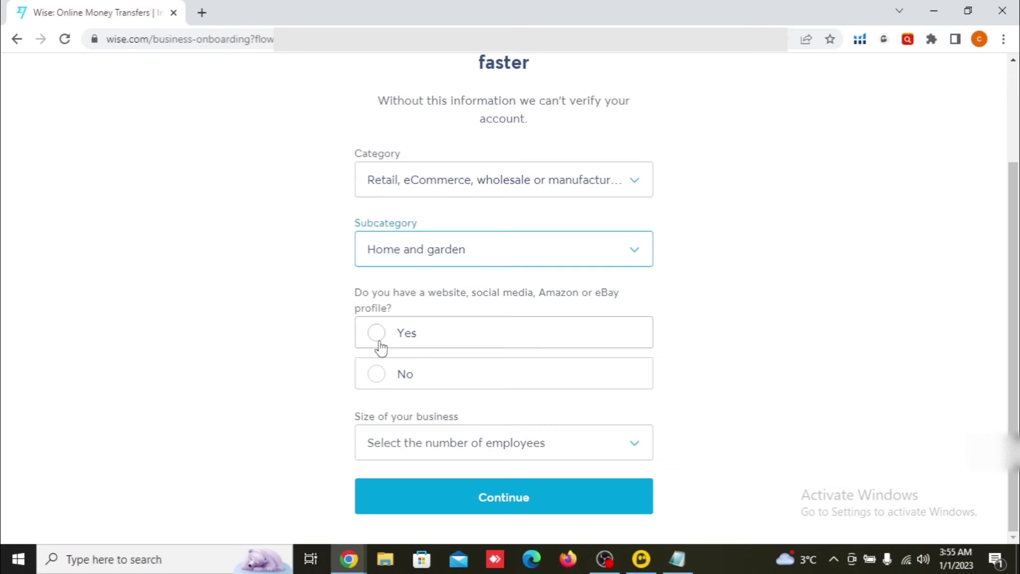
left_click(376, 383)
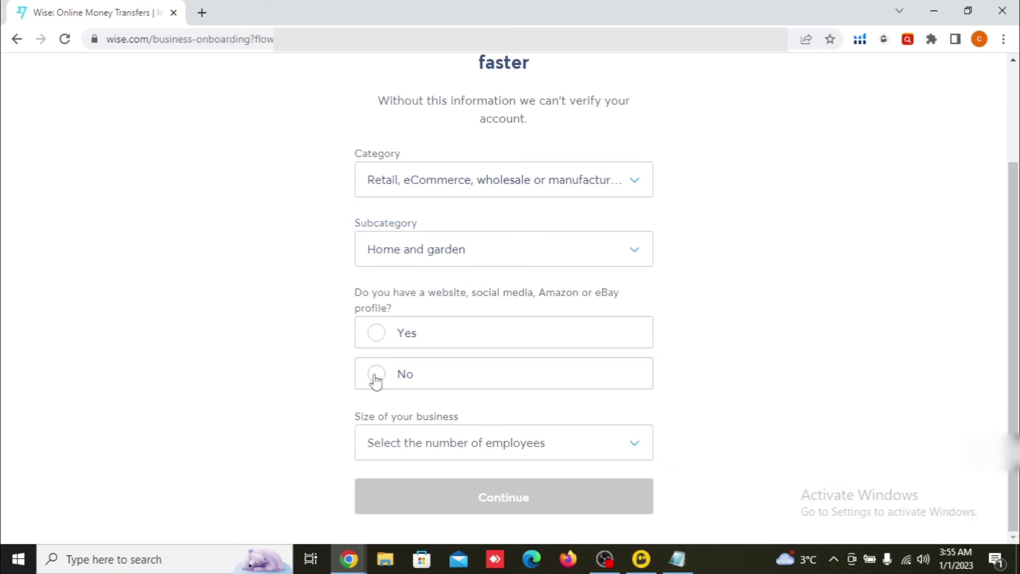
scroll(299, 393, "down", 3)
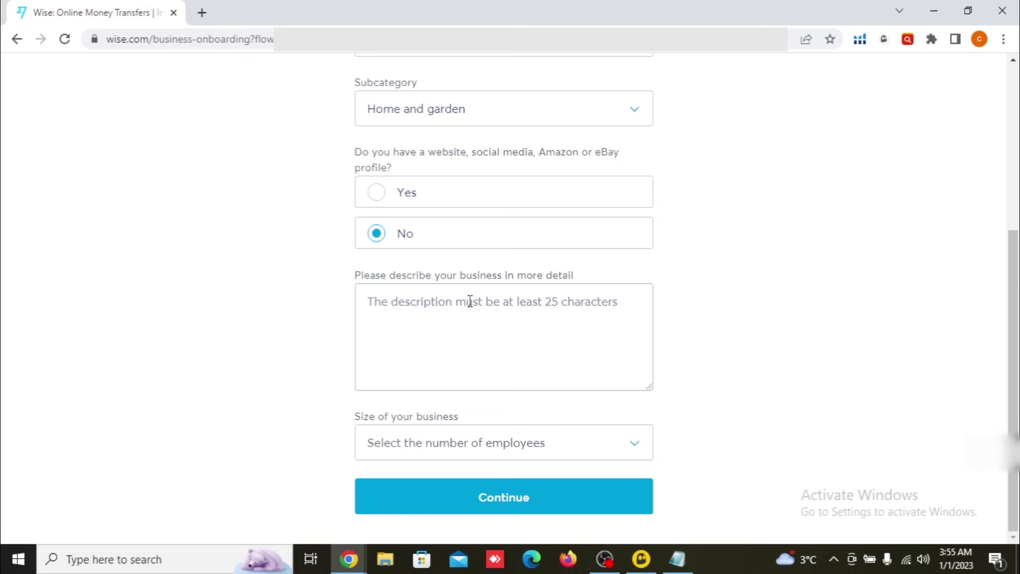
key("ctrl+2")
left_click_drag(332, 259, 688, 412)
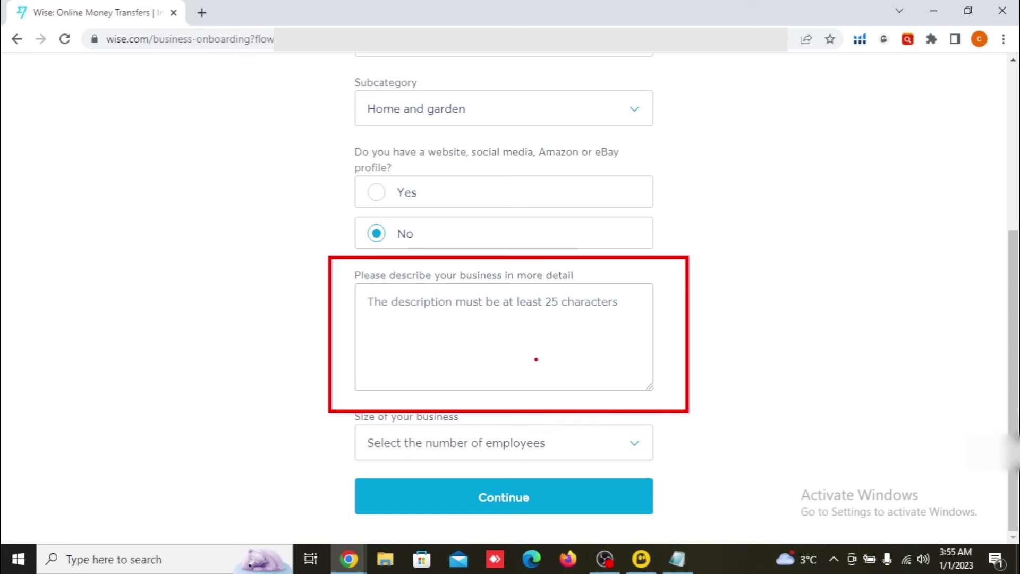
mouse_move(526, 333)
left_mouse_down()
mouse_move(534, 355)
mouse_move(571, 325)
left_mouse_up()
key("Escape")
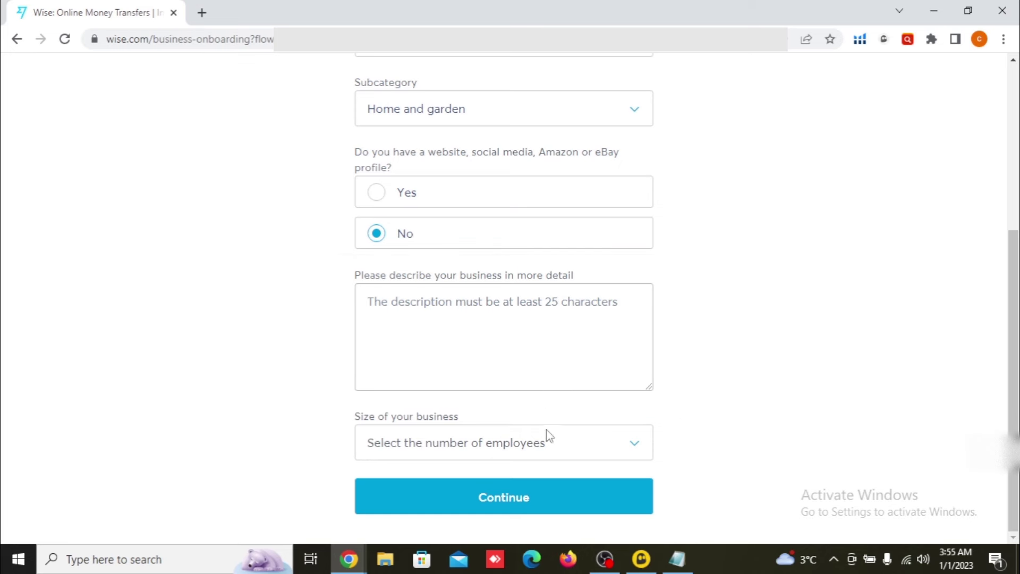
left_click(496, 454)
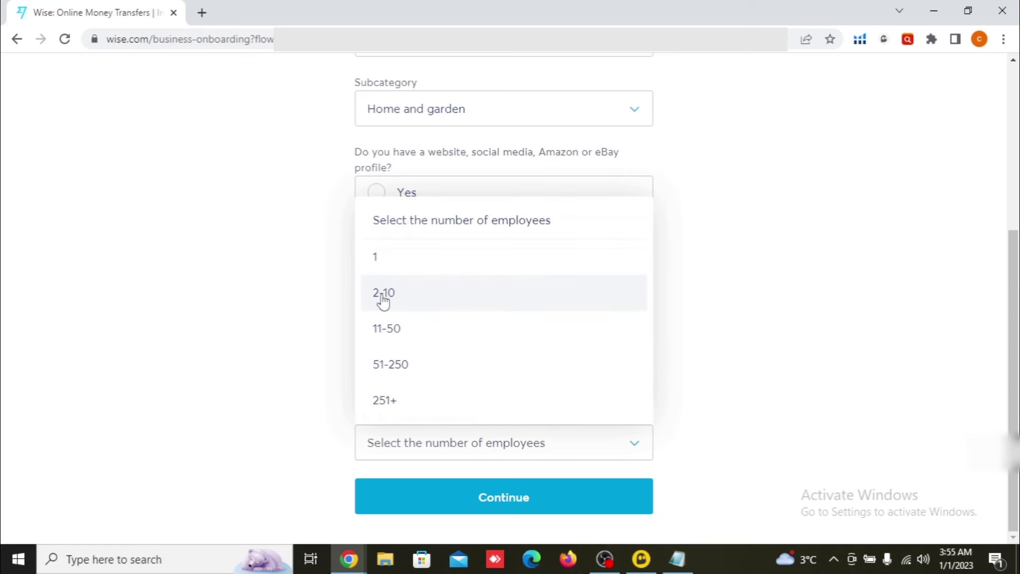
left_click(383, 298)
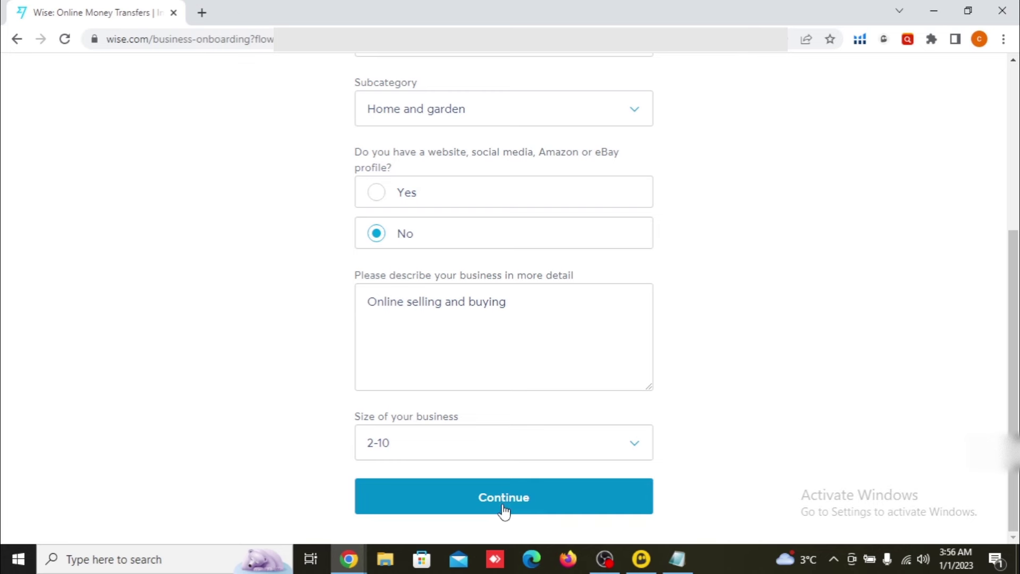
left_click(503, 505)
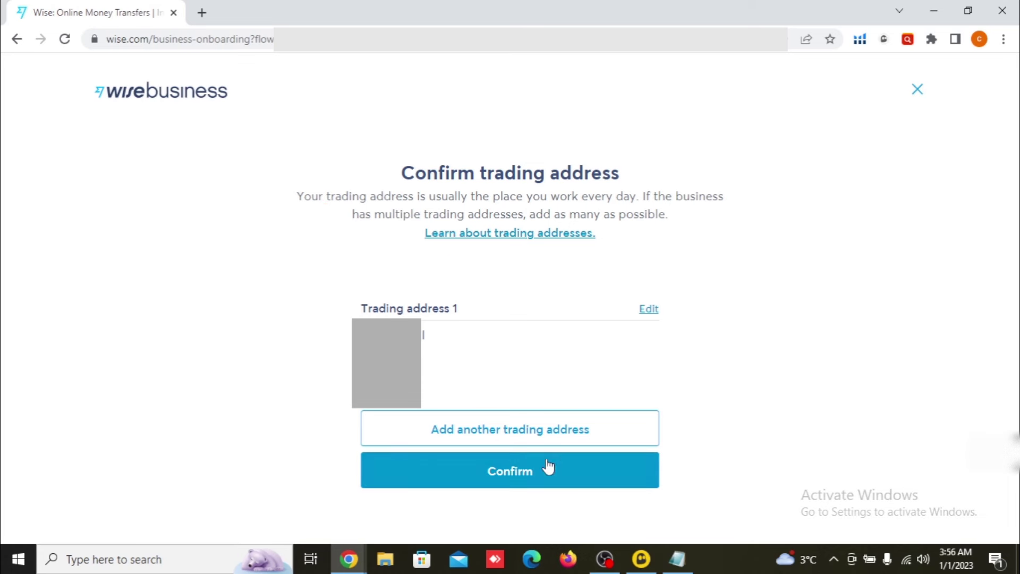
Confirm the trading address shown on the Confirm trading address page
left_click(507, 484)
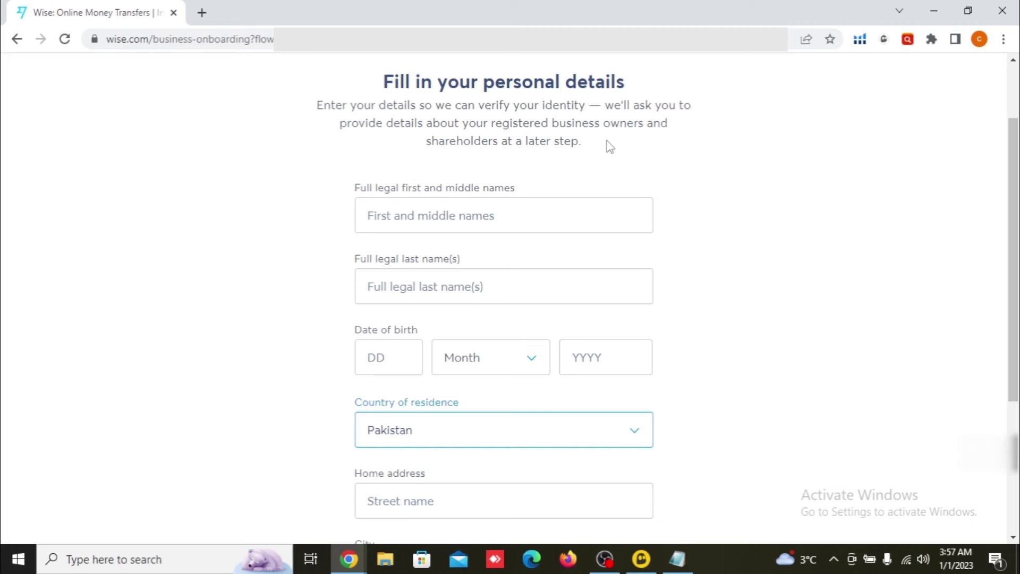
Review the personal details form, marking the country of residence and name fields
scroll(566, 250, "down", 3)
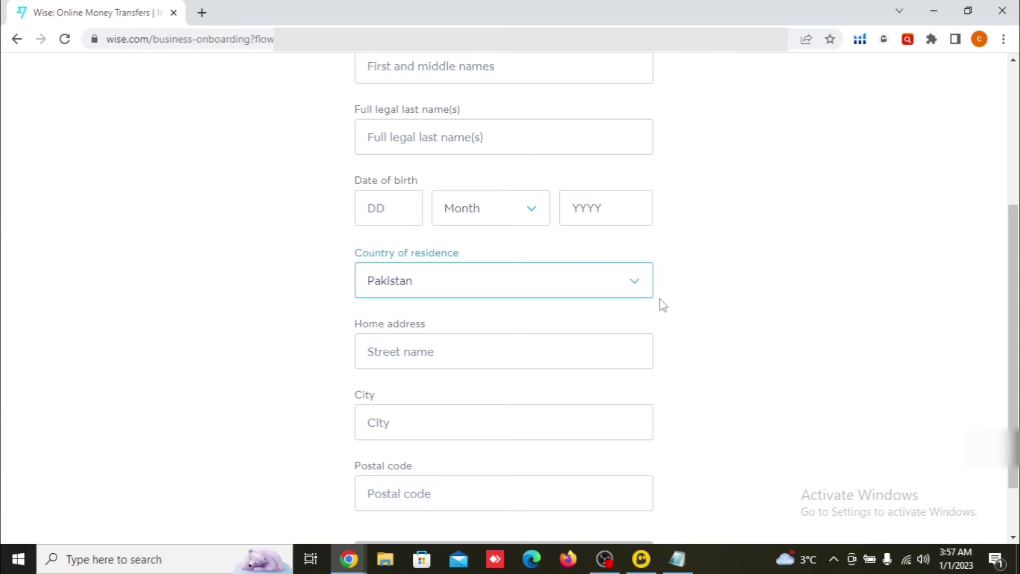
scroll(661, 304, "up", 3)
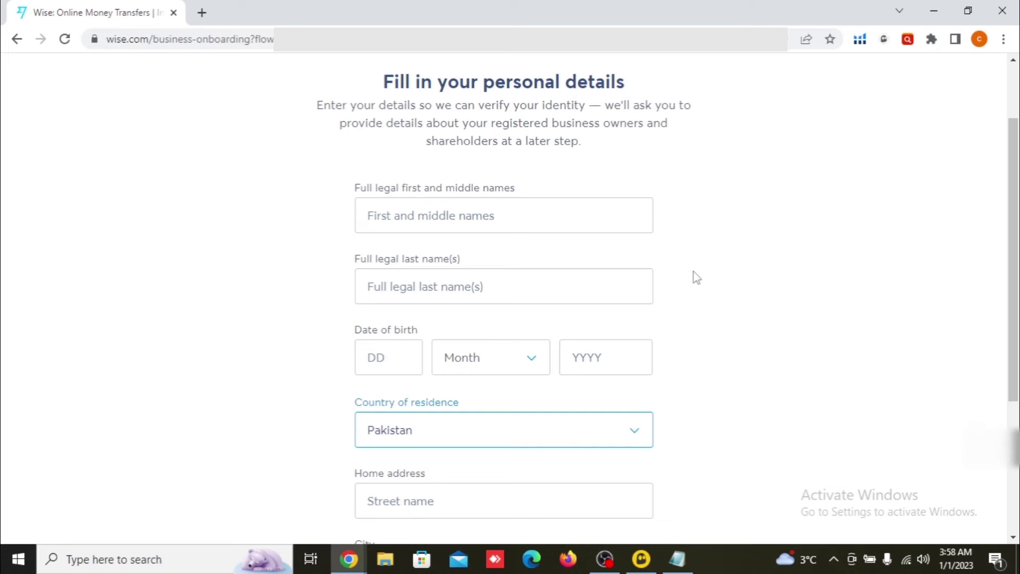
scroll(693, 271, "down", 2)
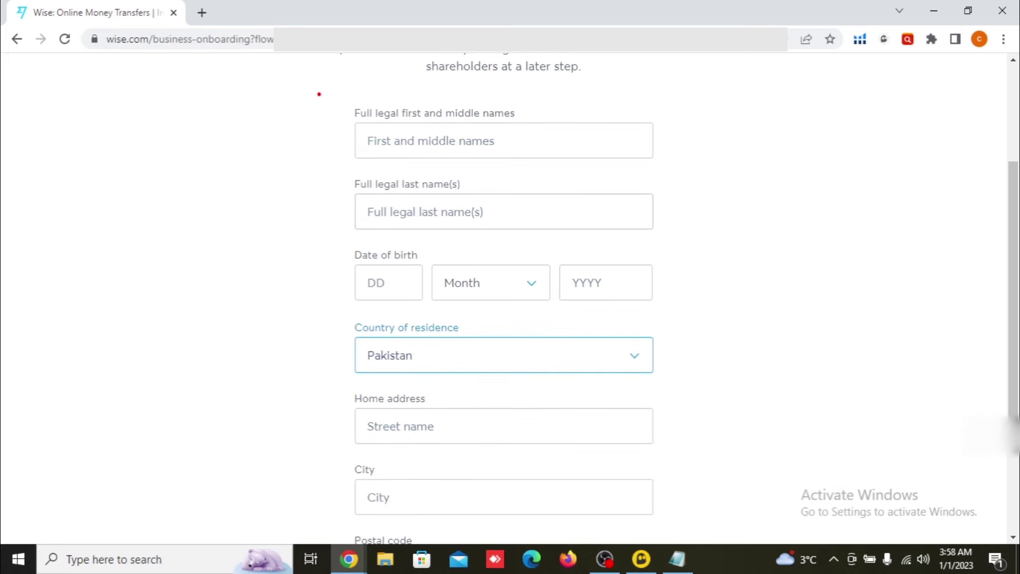
left_click_drag(318, 94, 484, 234)
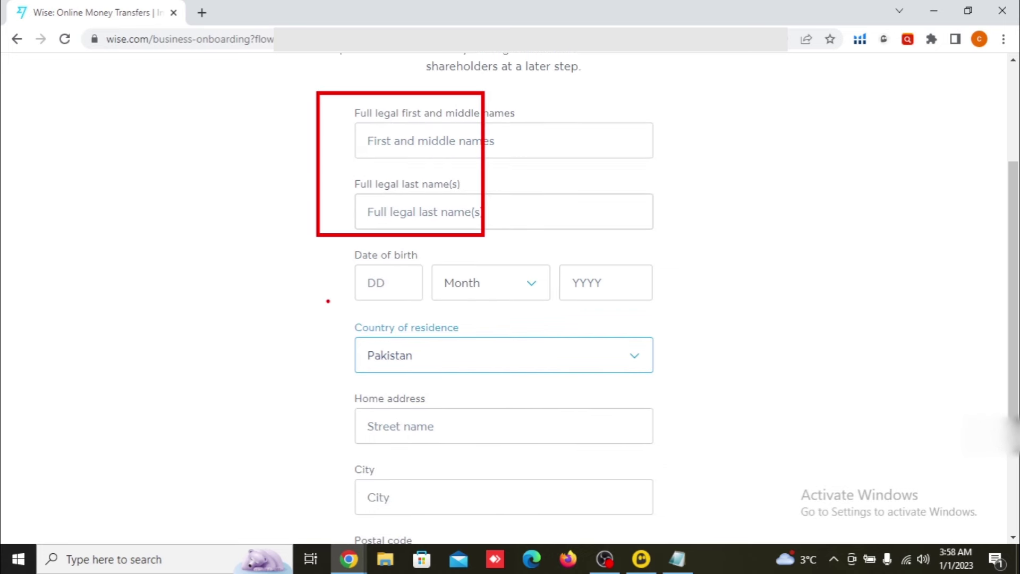
left_click_drag(328, 301, 679, 404)
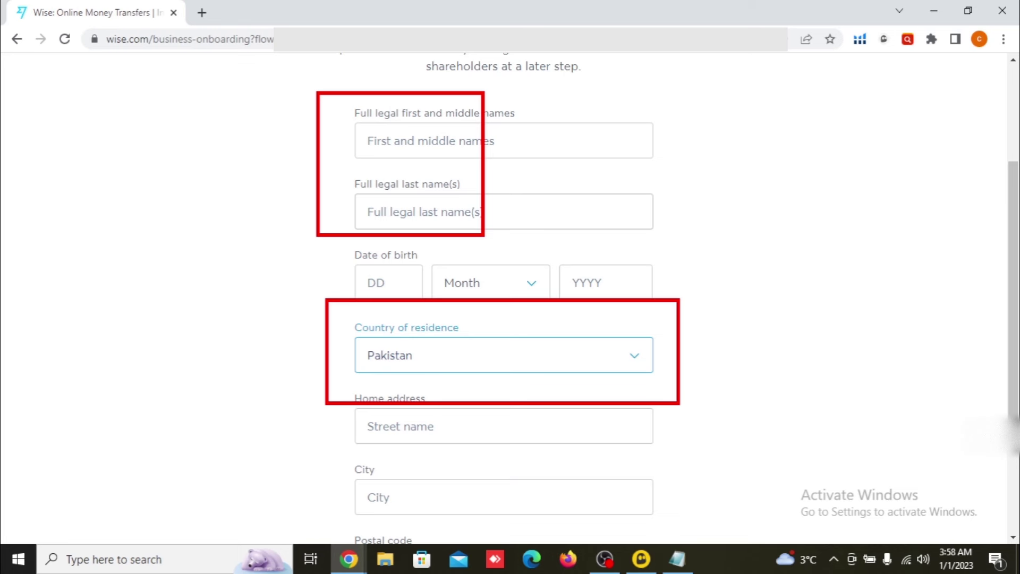
mouse_move(619, 357)
left_mouse_down()
mouse_move(744, 307)
mouse_move(655, 130)
mouse_move(616, 121)
mouse_move(640, 156)
left_mouse_up()
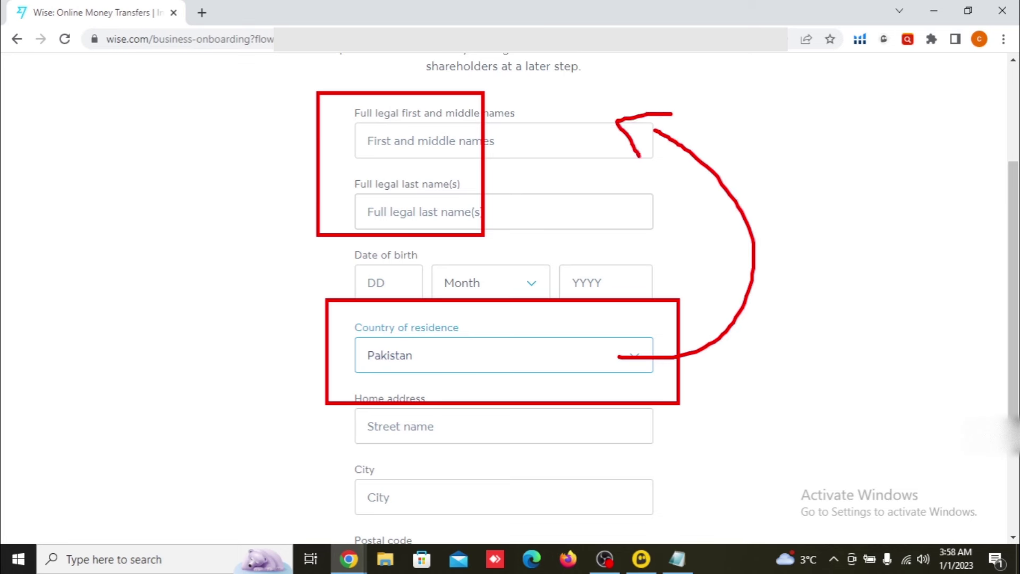
key("Escape")
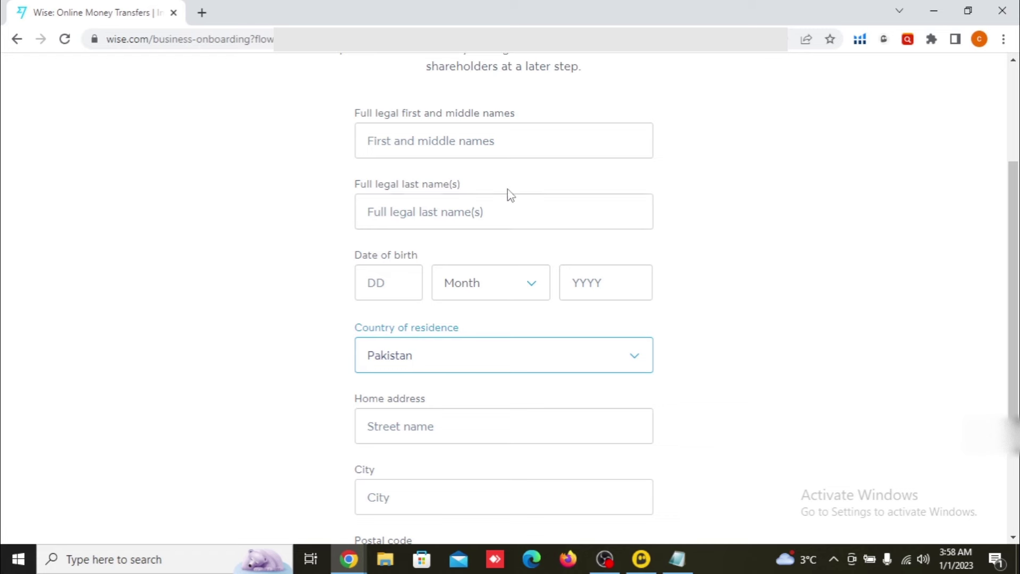
Highlight the 'Your personal details' heading, then scroll down to the Confirm button
scroll(508, 196, "up", 2)
key("ctrl+2")
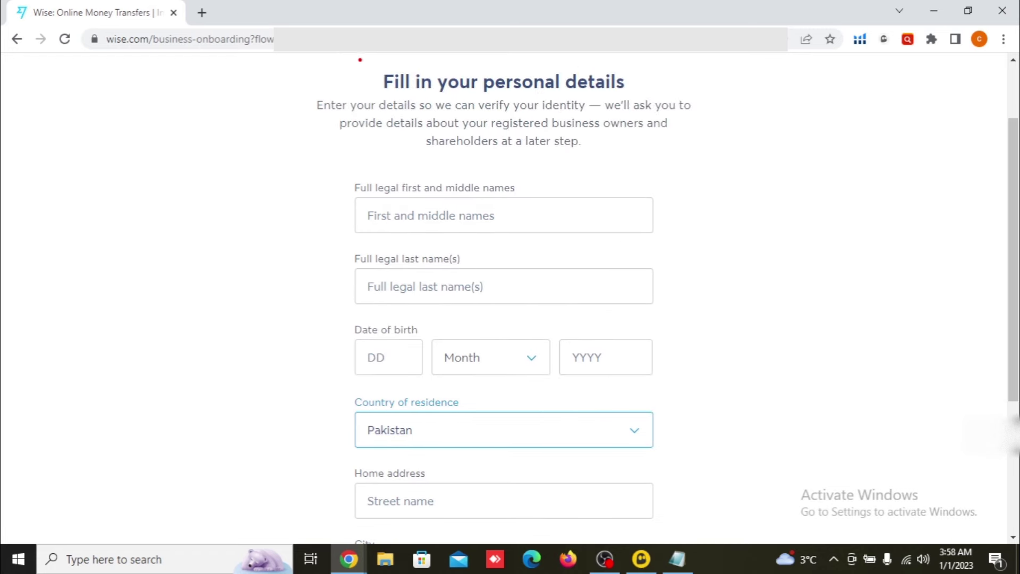
mouse_move(360, 60)
left_mouse_down()
mouse_move(551, 109)
mouse_move(690, 126)
left_mouse_up()
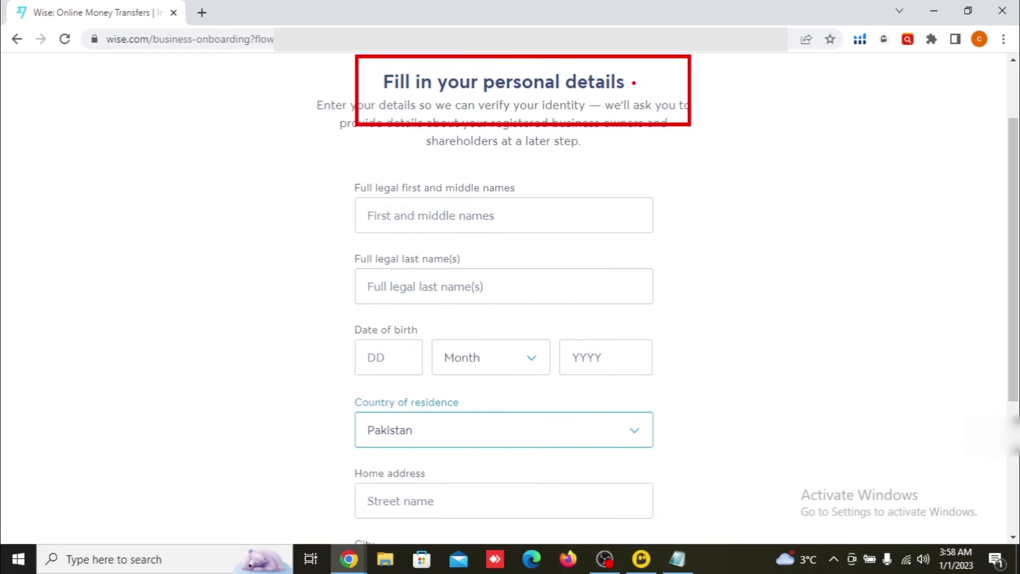
left_click_drag(634, 84, 674, 62)
mouse_move(664, 105)
left_mouse_down()
mouse_move(764, 159)
mouse_move(703, 366)
mouse_move(675, 390)
mouse_move(732, 411)
left_mouse_up()
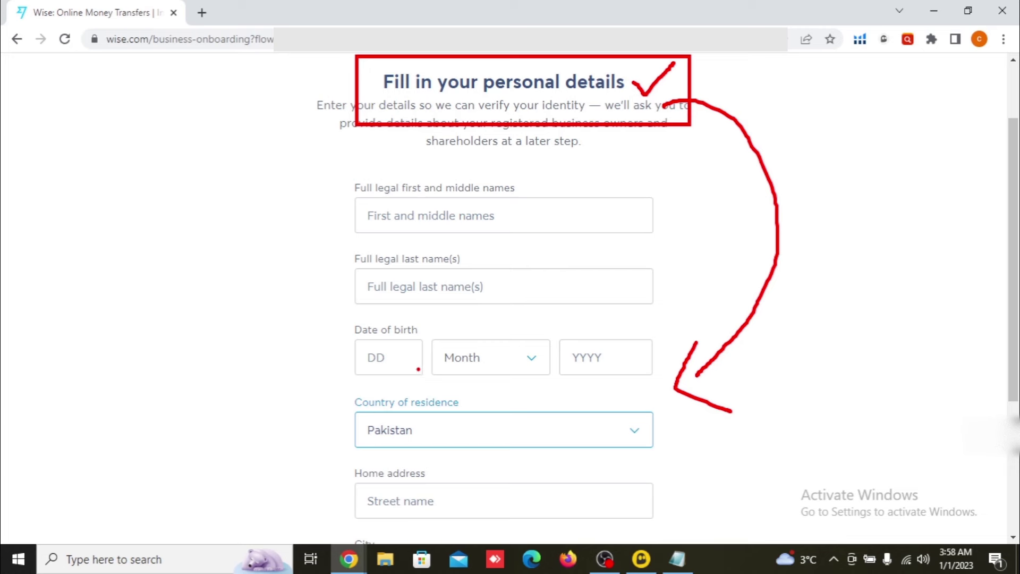
mouse_move(524, 68)
left_mouse_down()
mouse_move(461, 91)
mouse_move(619, 95)
mouse_move(590, 66)
mouse_move(526, 68)
left_mouse_up()
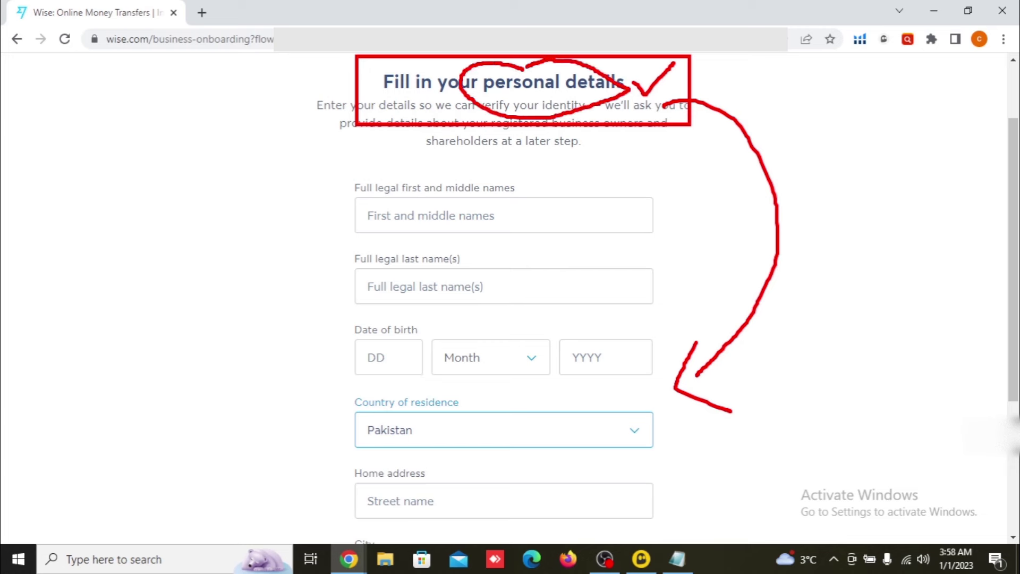
mouse_move(332, 195)
left_mouse_down()
mouse_move(492, 93)
mouse_move(497, 133)
left_mouse_up()
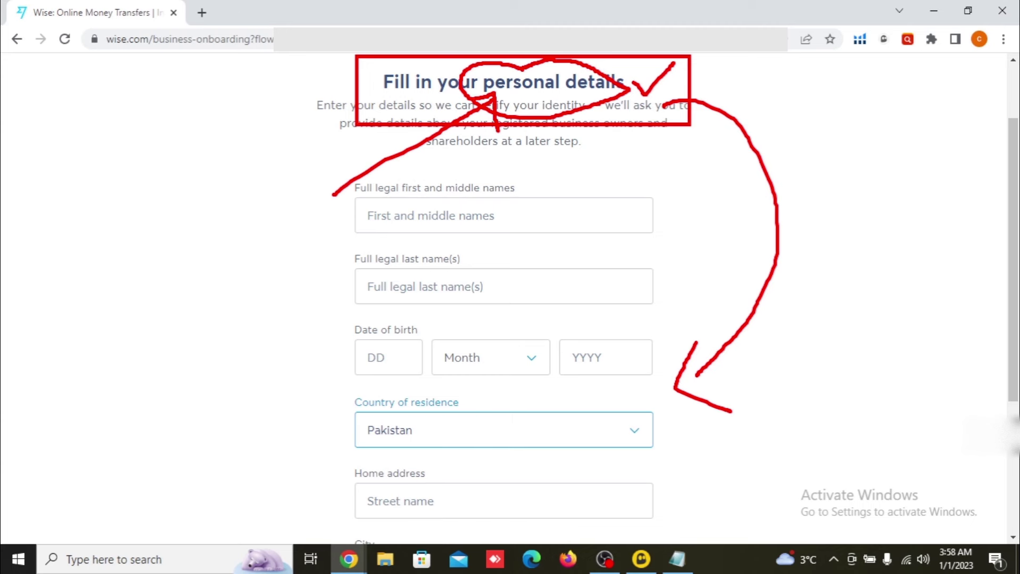
key("Escape")
scroll(446, 223, "down", 1)
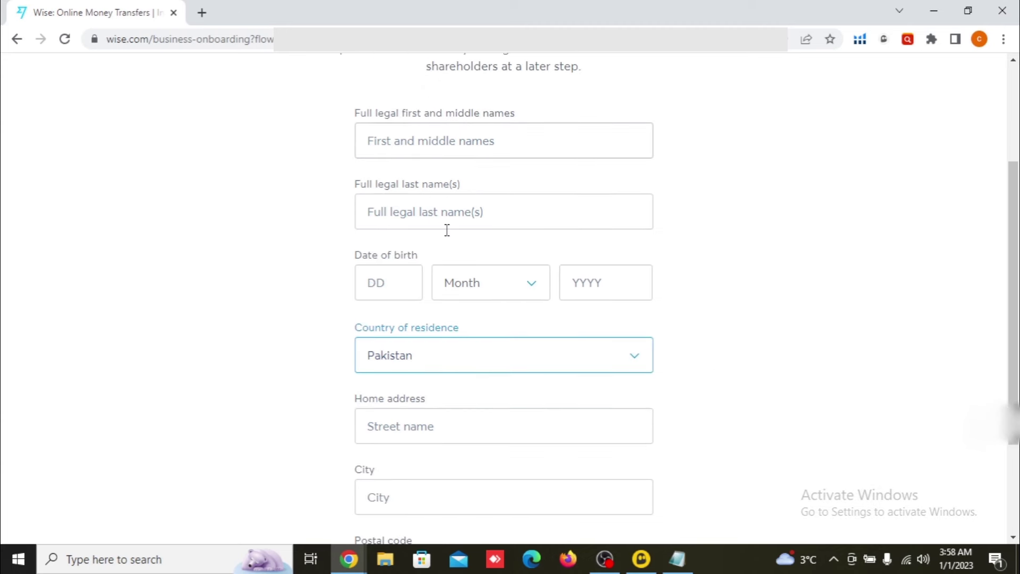
scroll(444, 215, "down", 1)
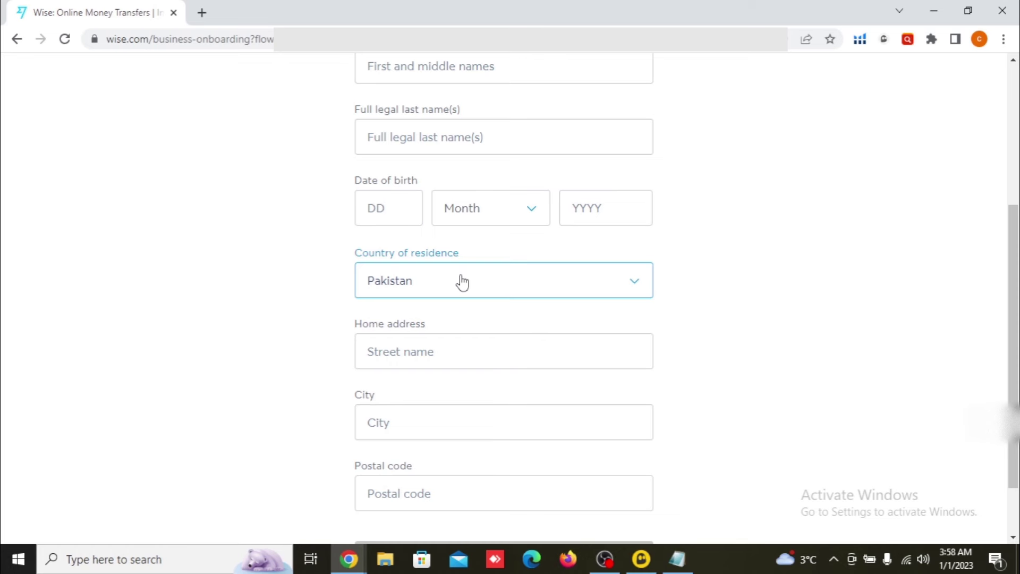
scroll(670, 423, "down", 1)
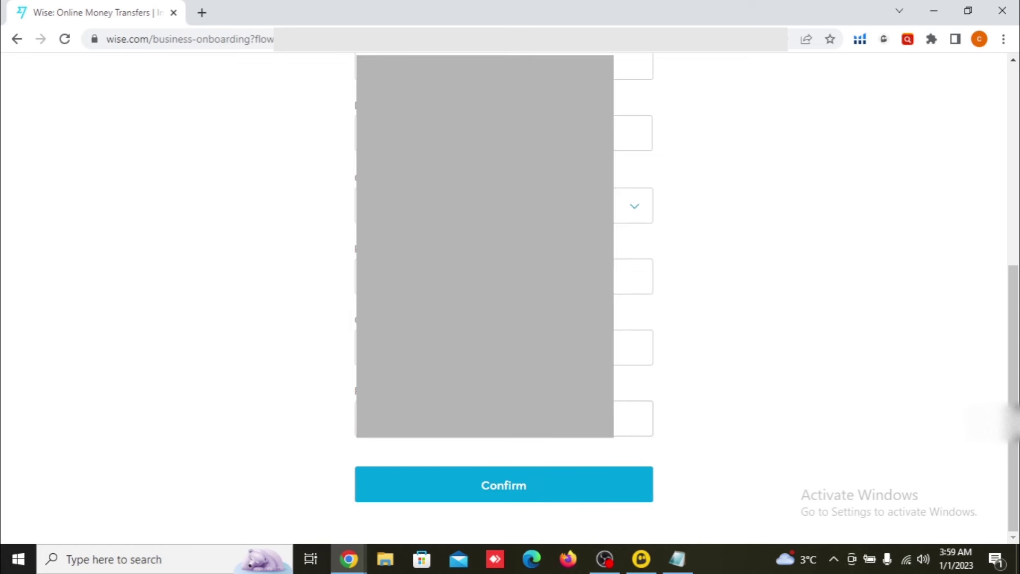
Submit the personal details and continue past the 'What can we help your business do?' cards
left_click(500, 493)
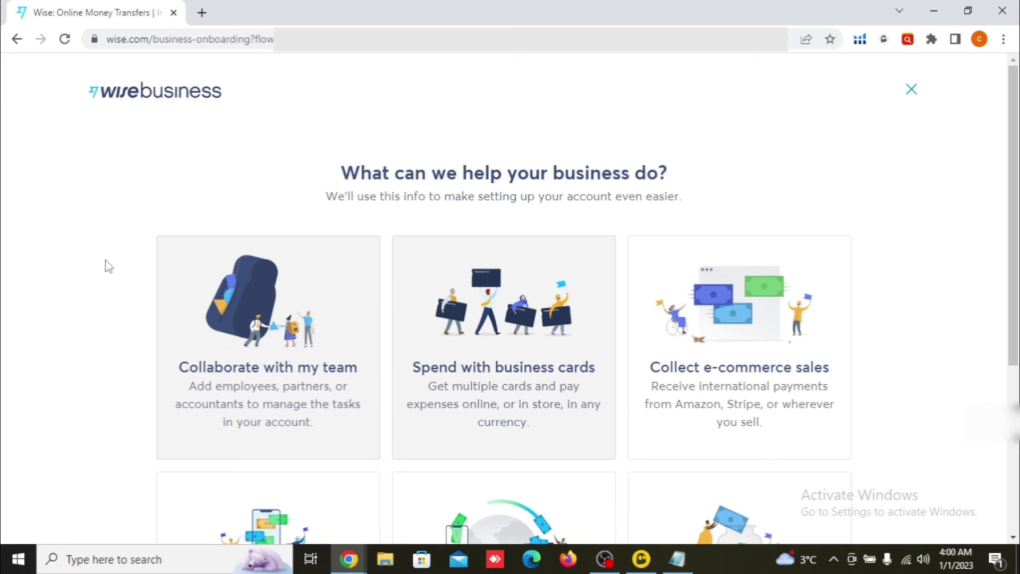
scroll(108, 267, "down", 1)
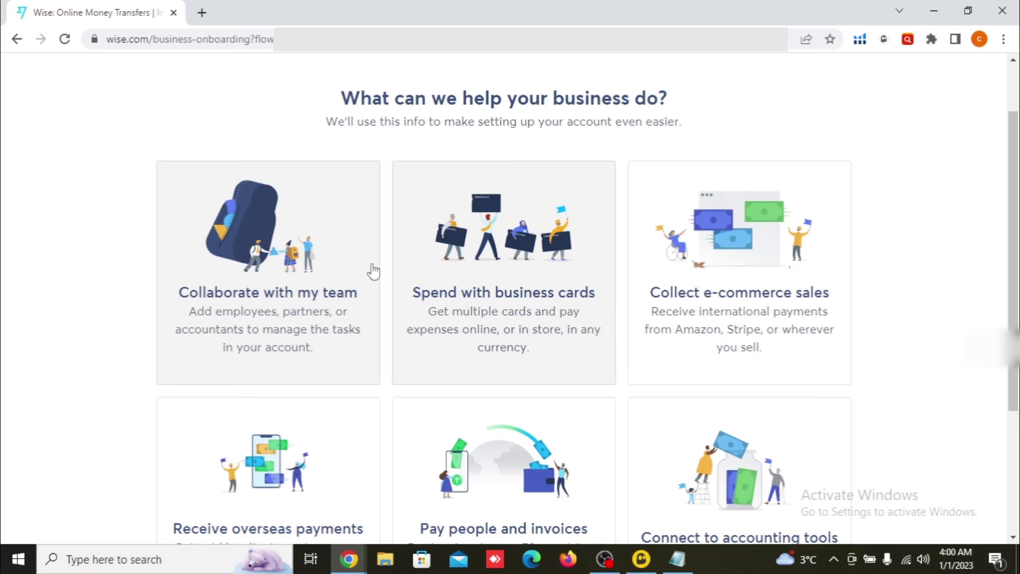
scroll(380, 303, "down", 2)
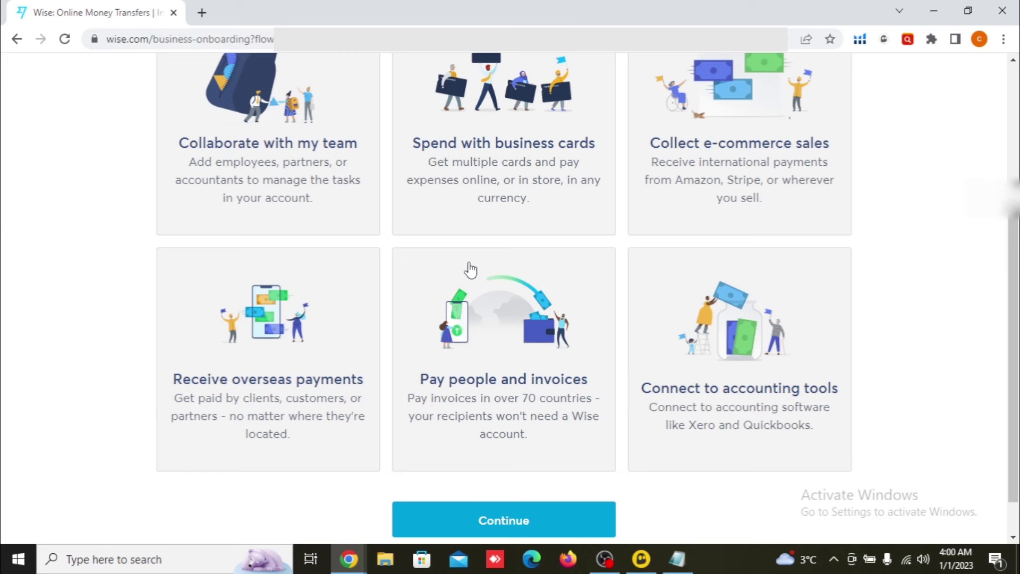
scroll(470, 270, "down", 1)
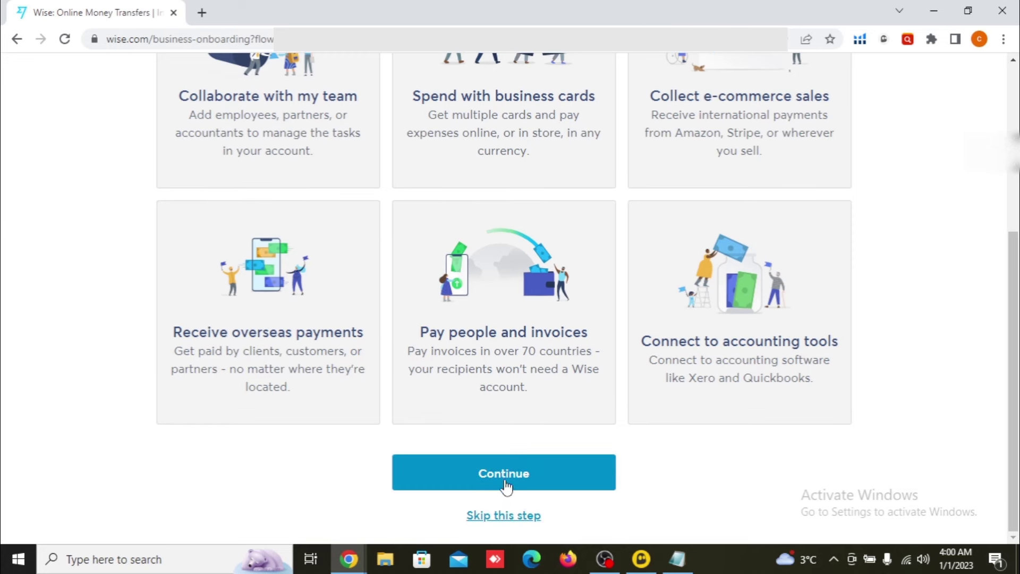
left_click(505, 481)
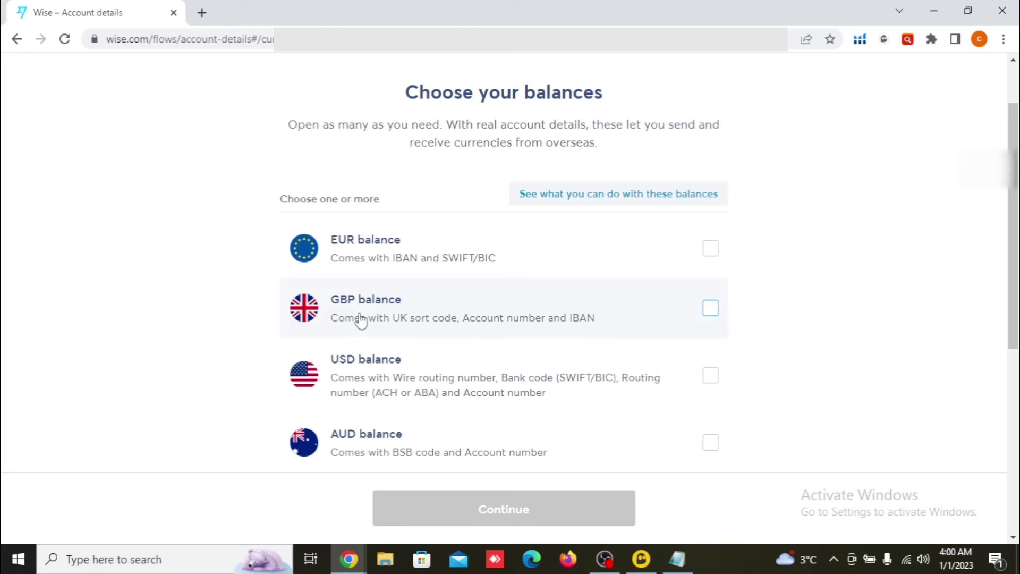
Select the GBP balance and continue
left_click(360, 320)
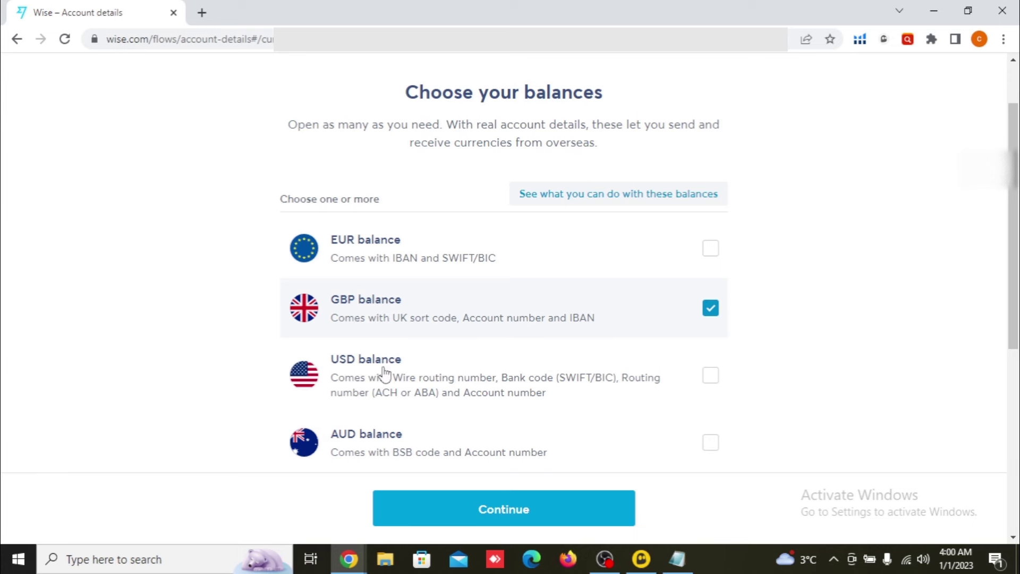
left_click(513, 518)
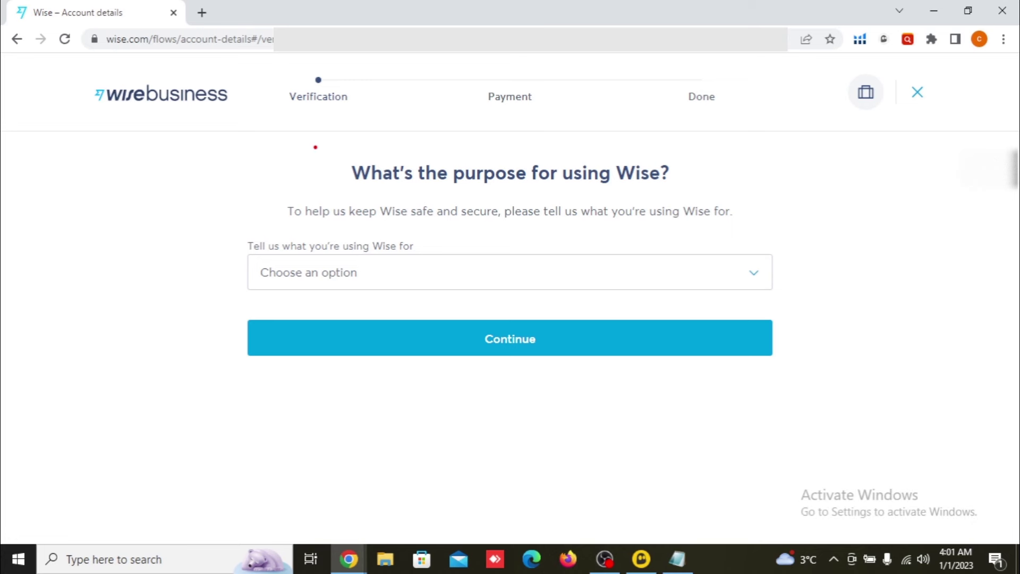
Choose 'Both paying suppliers and contractors, and receiving money for goods and services' as the purpose
mouse_move(314, 142)
left_mouse_down()
mouse_move(647, 218)
mouse_move(711, 217)
left_mouse_up()
left_click_drag(695, 177, 744, 164)
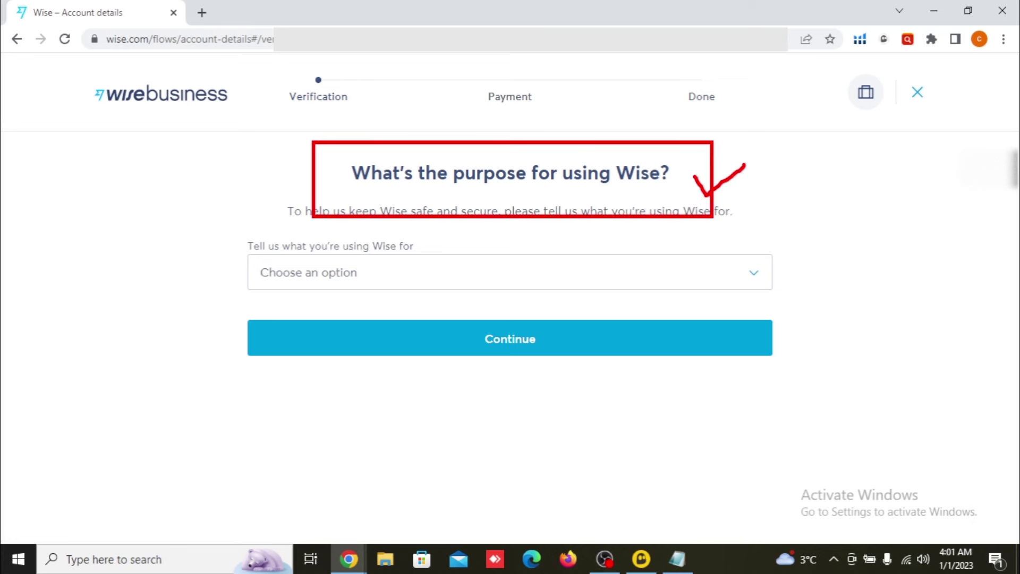
key("Escape")
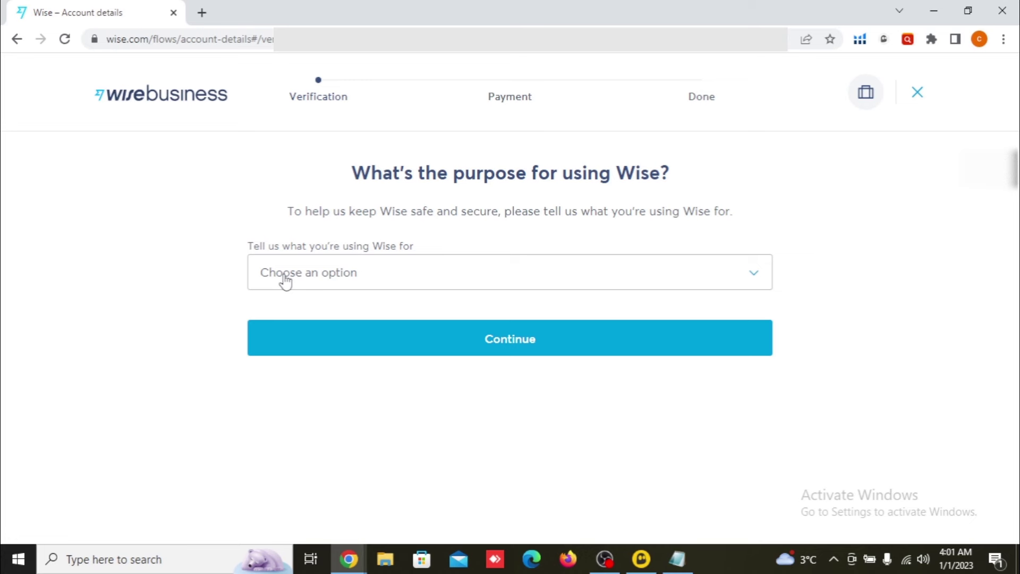
left_click(285, 281)
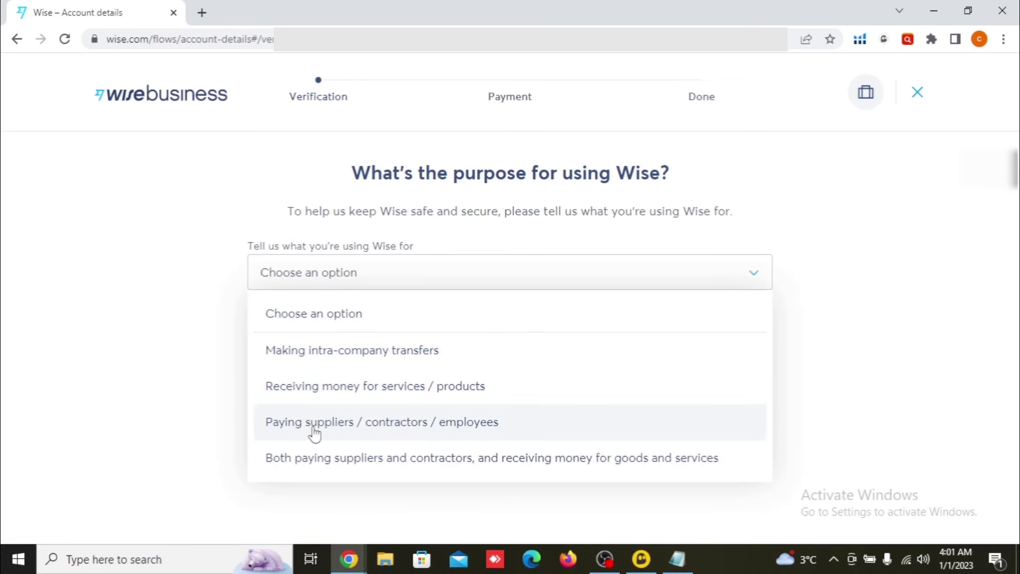
left_click(328, 467)
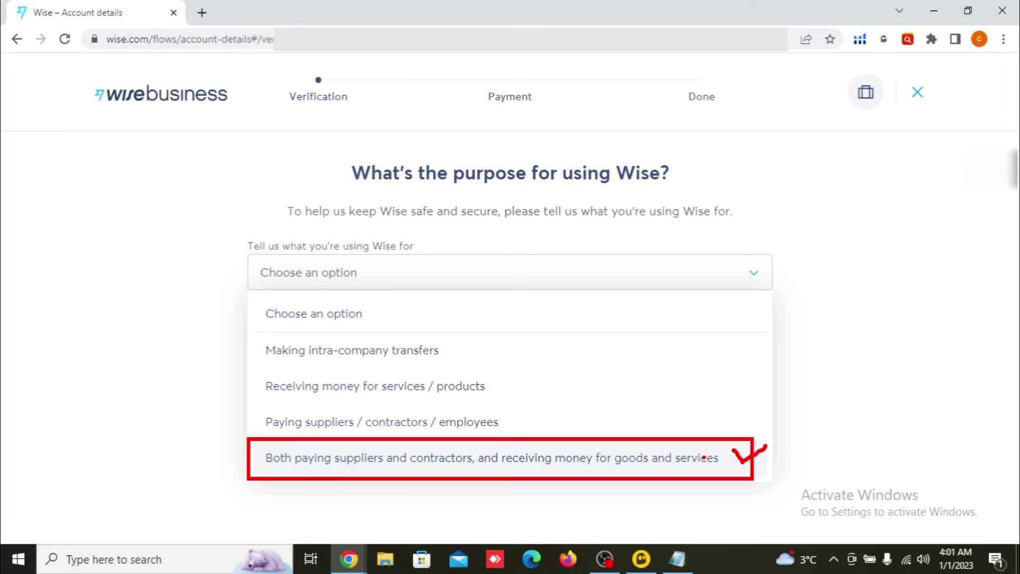
left_click(488, 465)
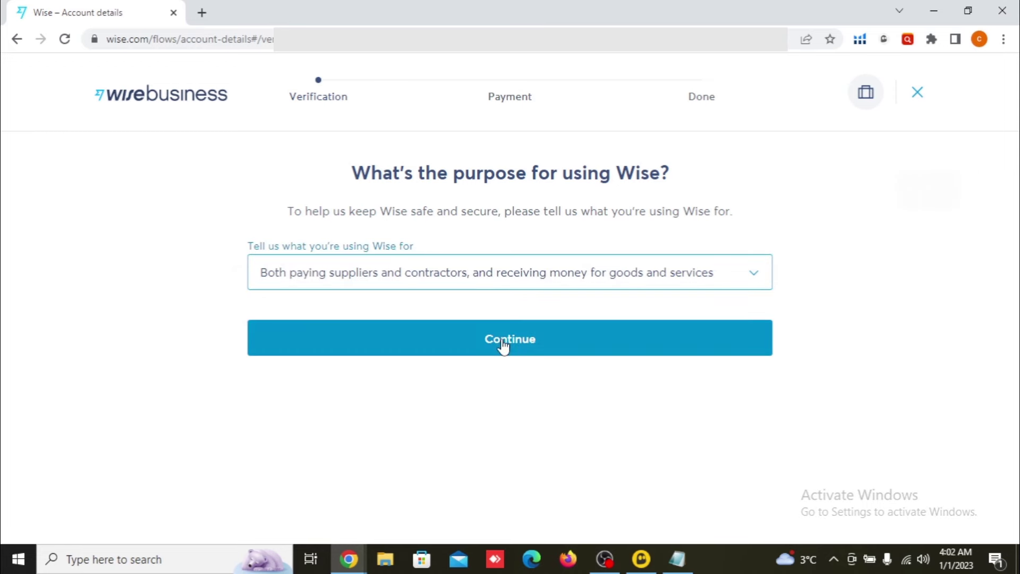
left_click(503, 344)
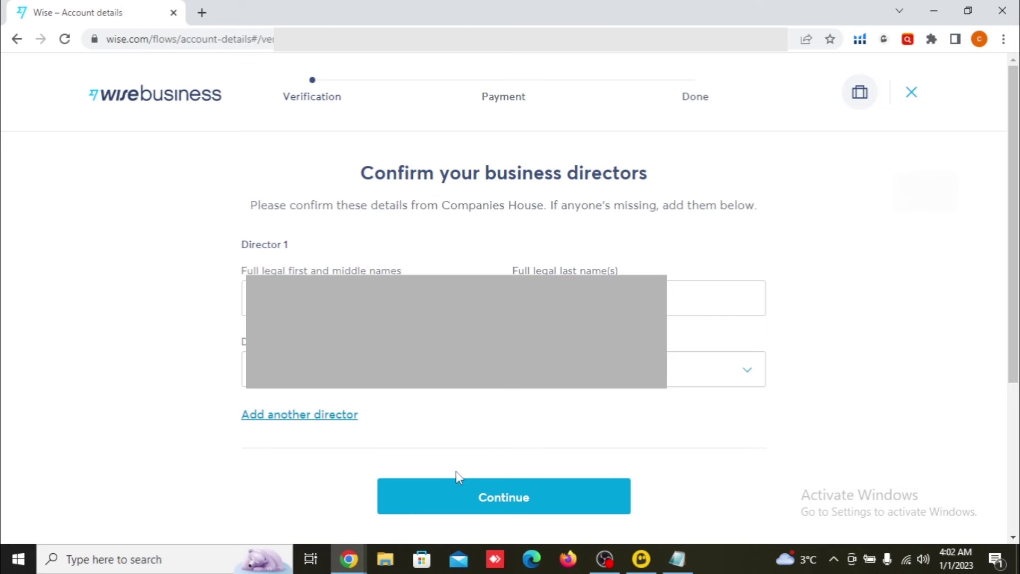
Accept the listed business director and continue to the identity proof upload
left_click(500, 507)
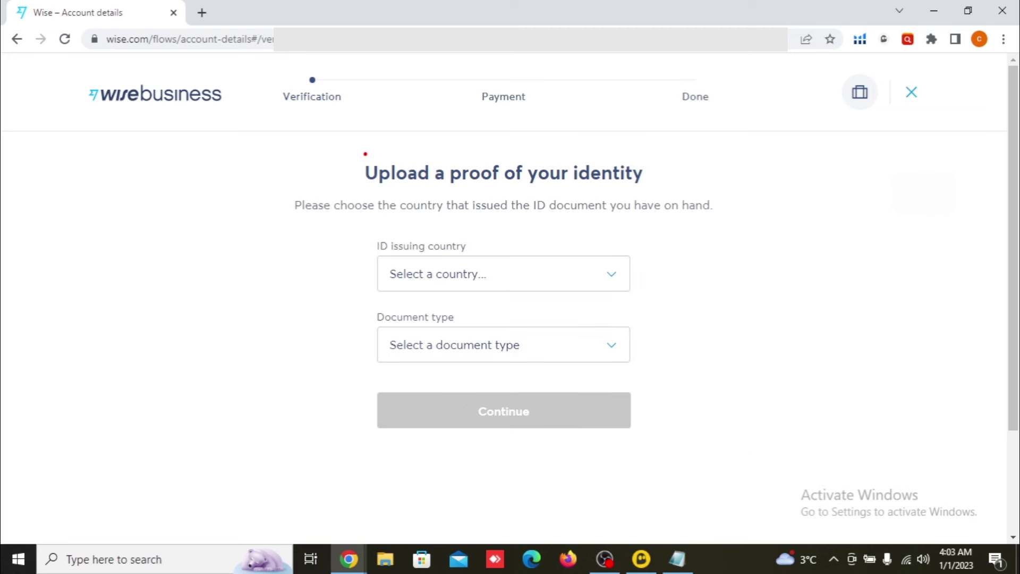
Choose Pakistan as the ID issuing country and Passport as the document type, then continue
mouse_move(277, 138)
left_mouse_down()
mouse_move(628, 419)
mouse_move(733, 453)
mouse_move(741, 470)
left_mouse_up()
left_click(591, 275)
type("p")
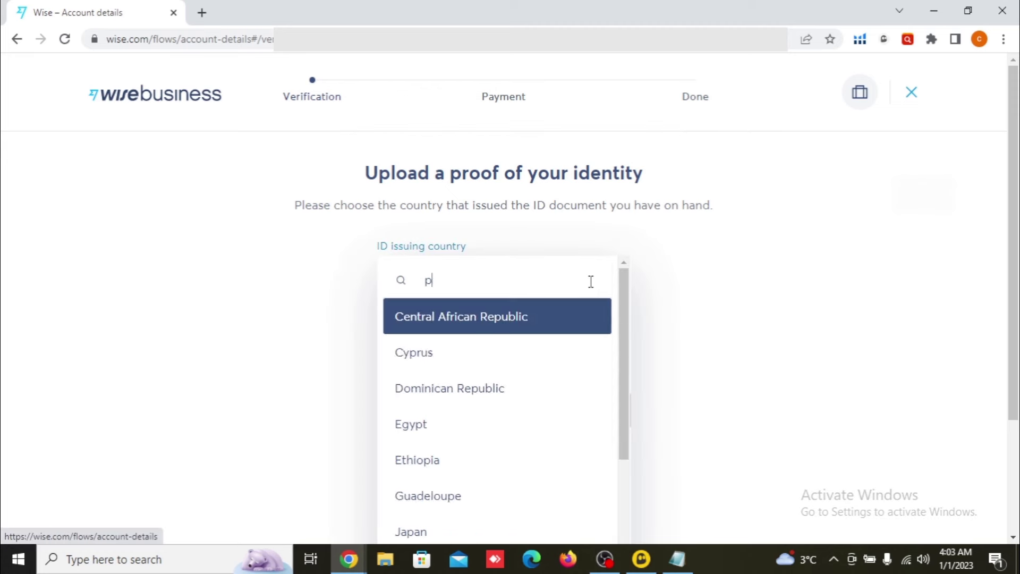
type("ak")
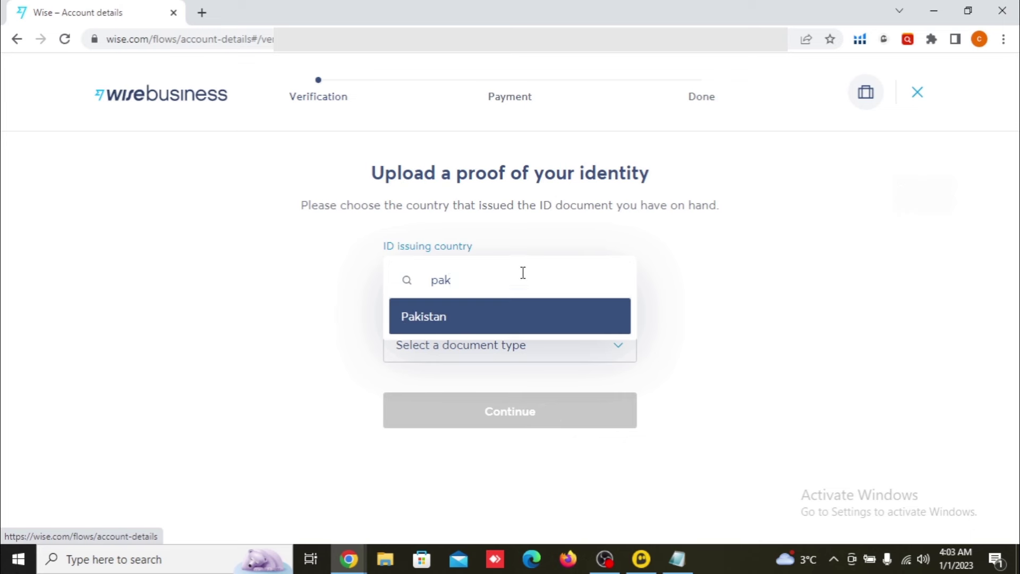
left_click(406, 319)
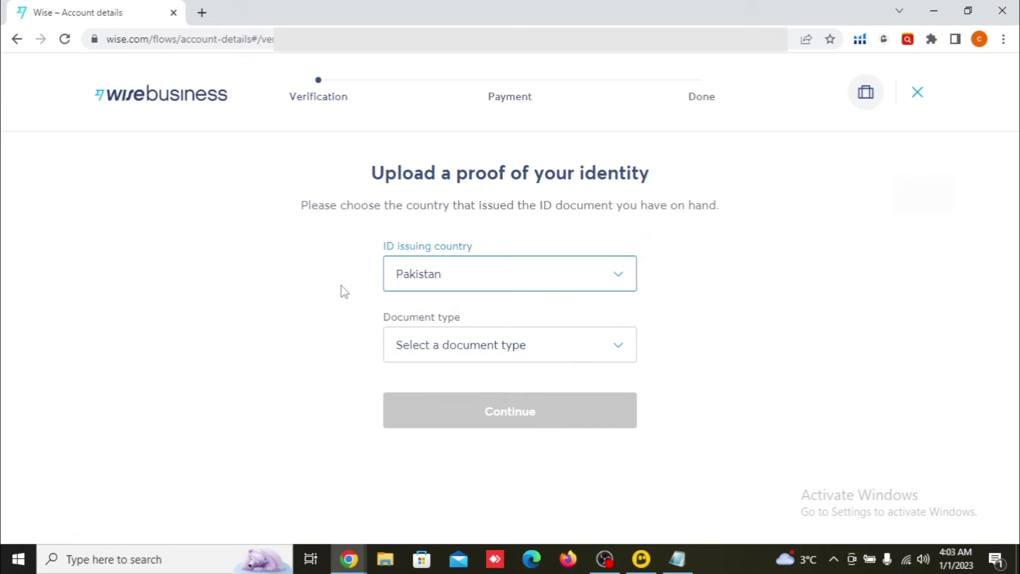
left_click(584, 353)
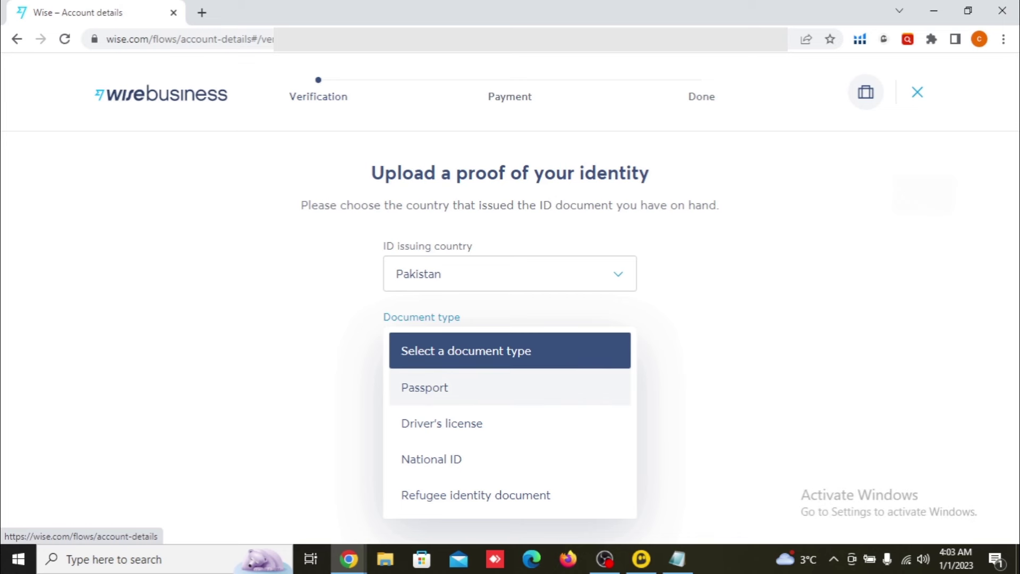
mouse_move(376, 375)
left_mouse_down()
mouse_move(456, 408)
mouse_move(568, 411)
mouse_move(675, 412)
mouse_move(635, 407)
mouse_move(678, 381)
left_mouse_up()
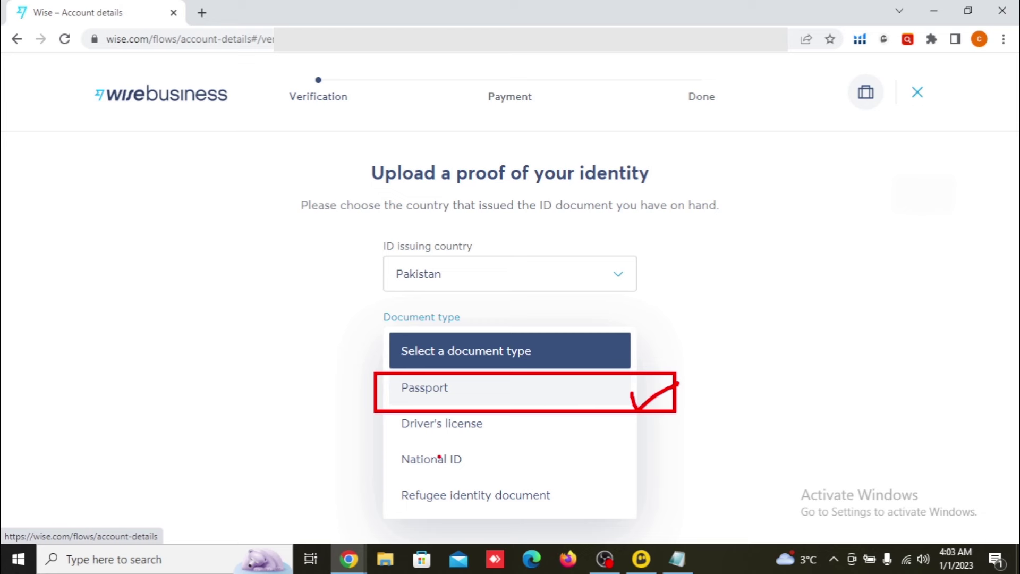
key("Escape")
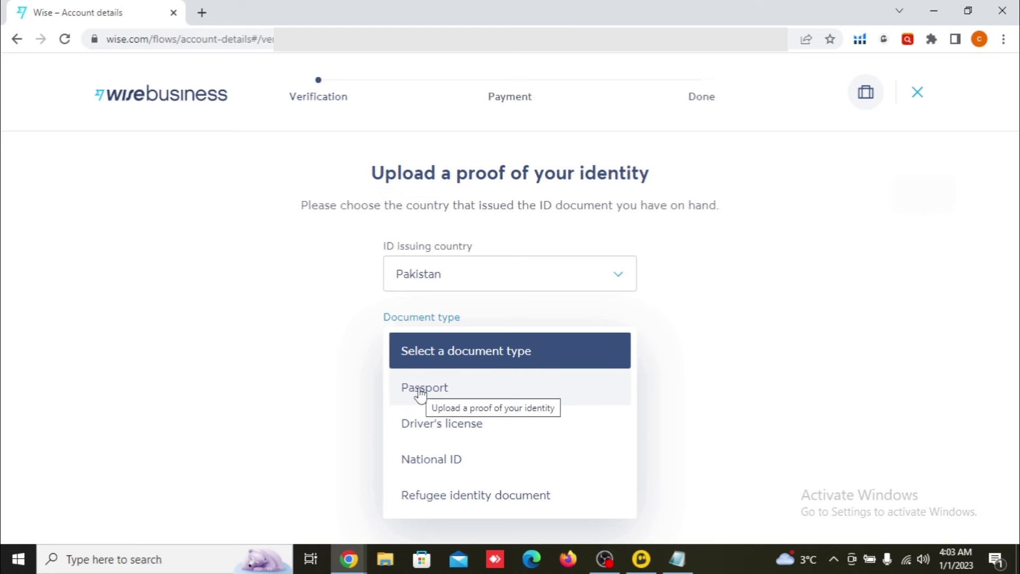
left_click(418, 391)
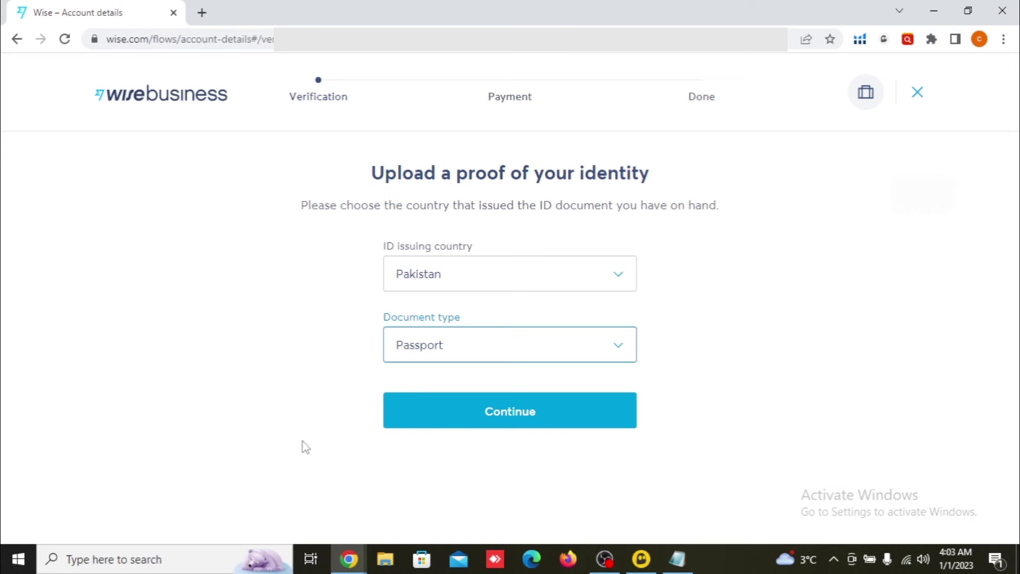
left_click(514, 416)
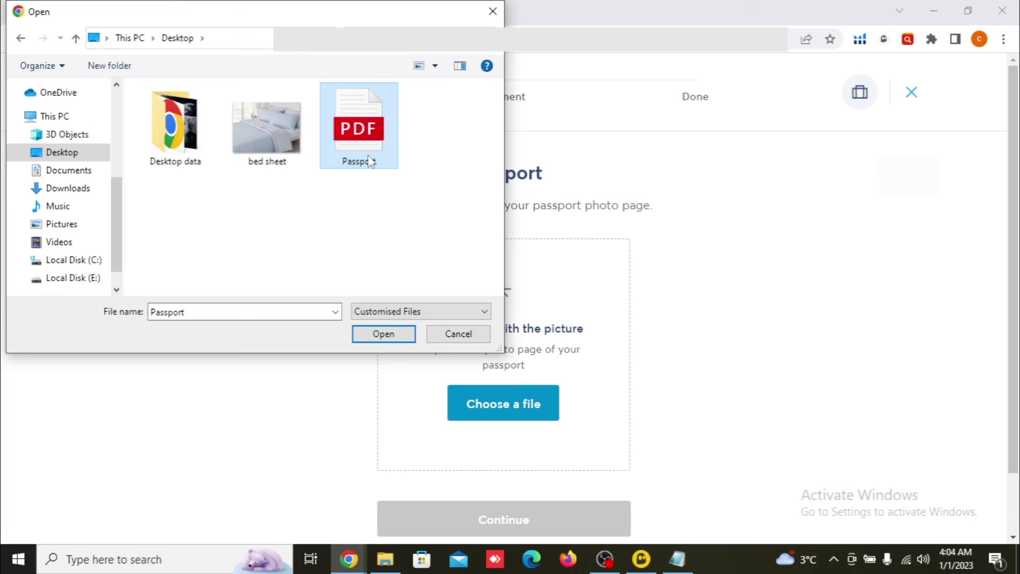
Upload Passport.pdf as the passport photo page and continue
left_click(383, 333)
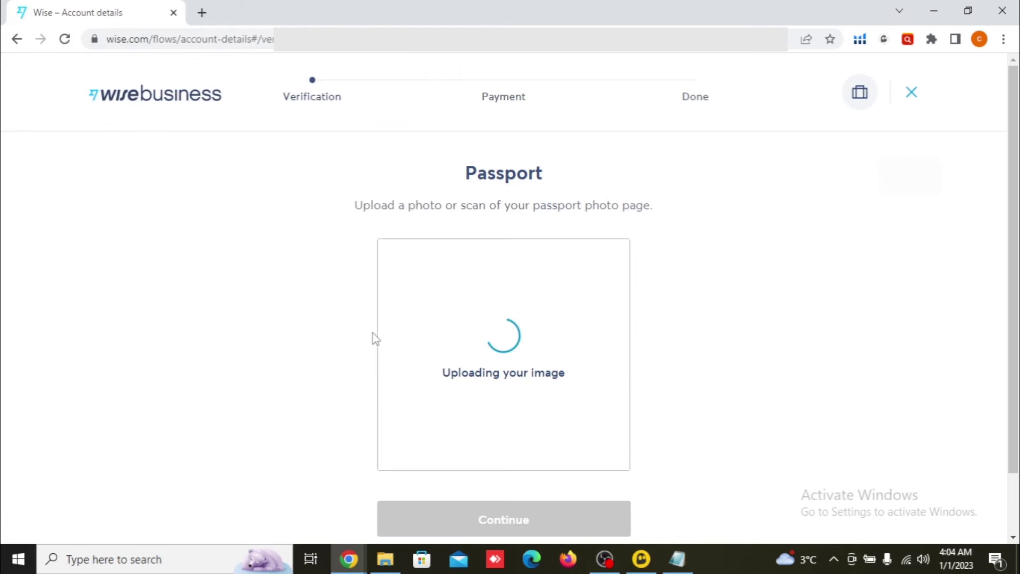
scroll(364, 293, "down", 1)
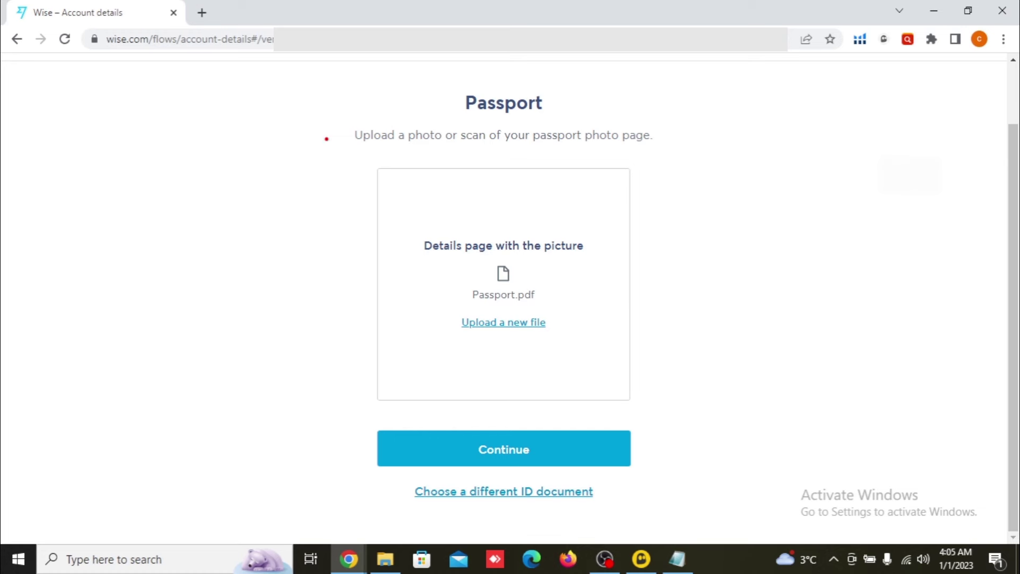
left_click_drag(325, 137, 683, 422)
key("Escape")
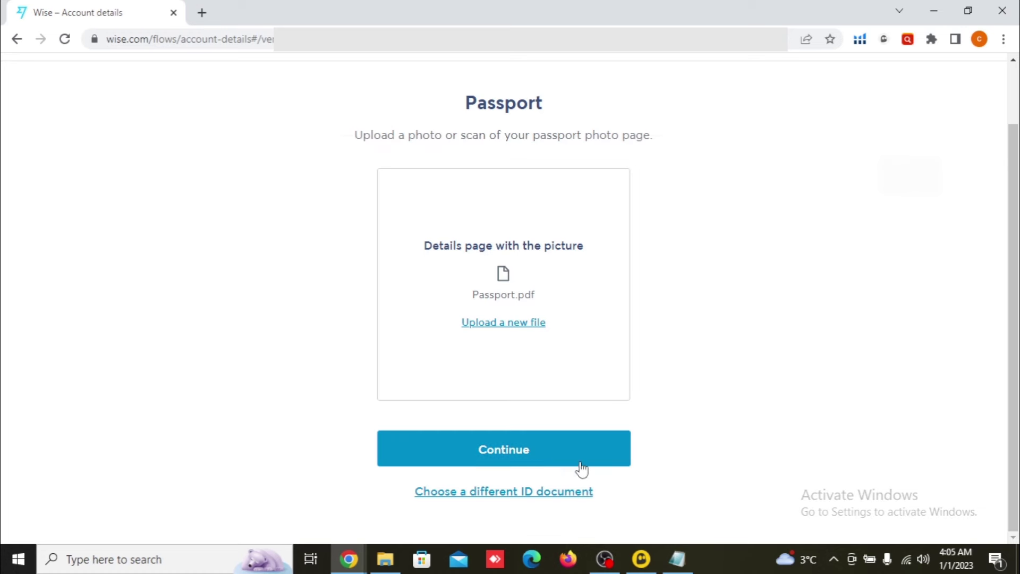
left_click(492, 453)
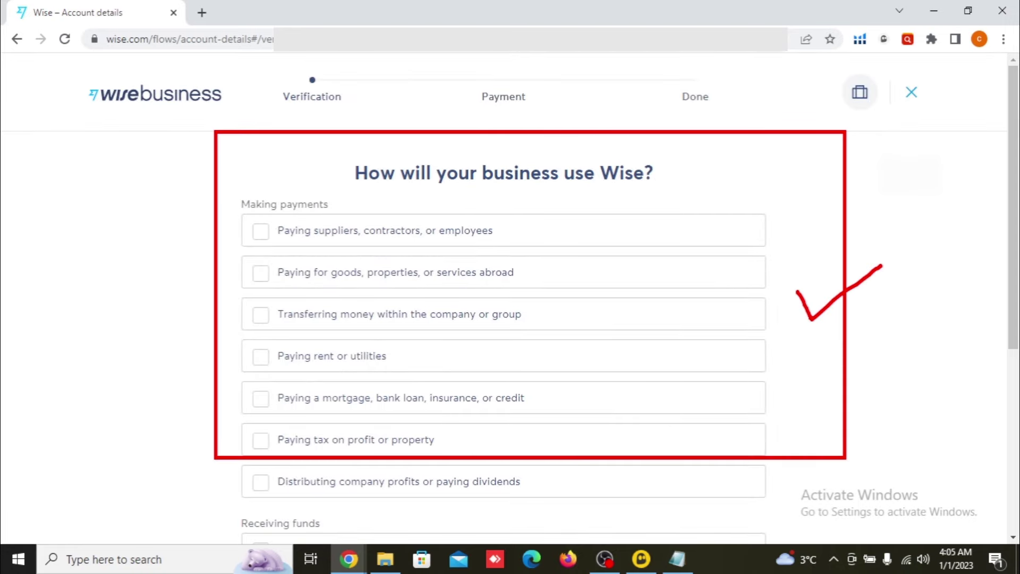
Tick paying suppliers, paying abroad, internal transfers, rent/utilities and mortgage/loan payments
left_click(260, 236)
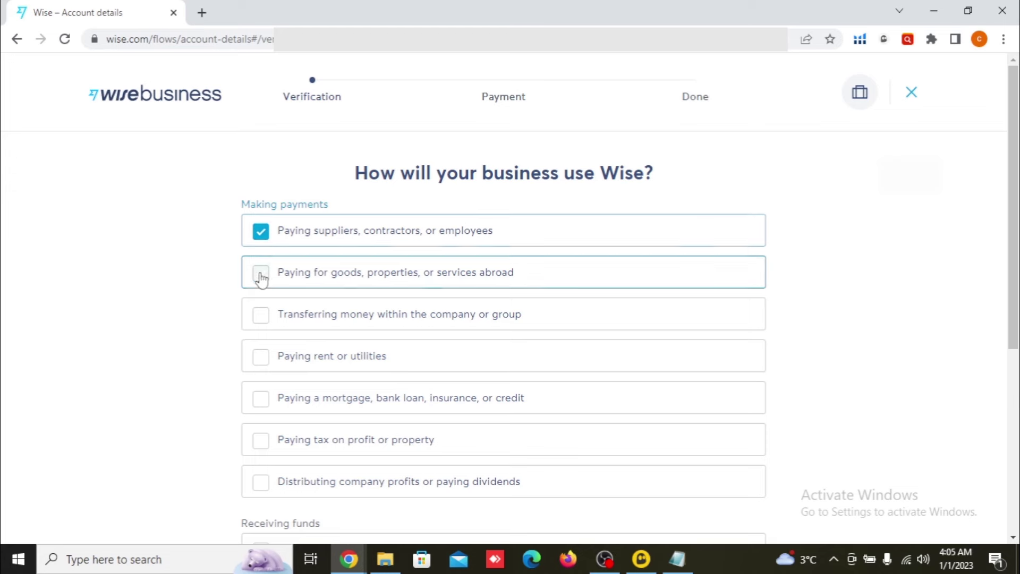
left_click(261, 274)
left_click(260, 315)
left_click(261, 357)
left_click(261, 399)
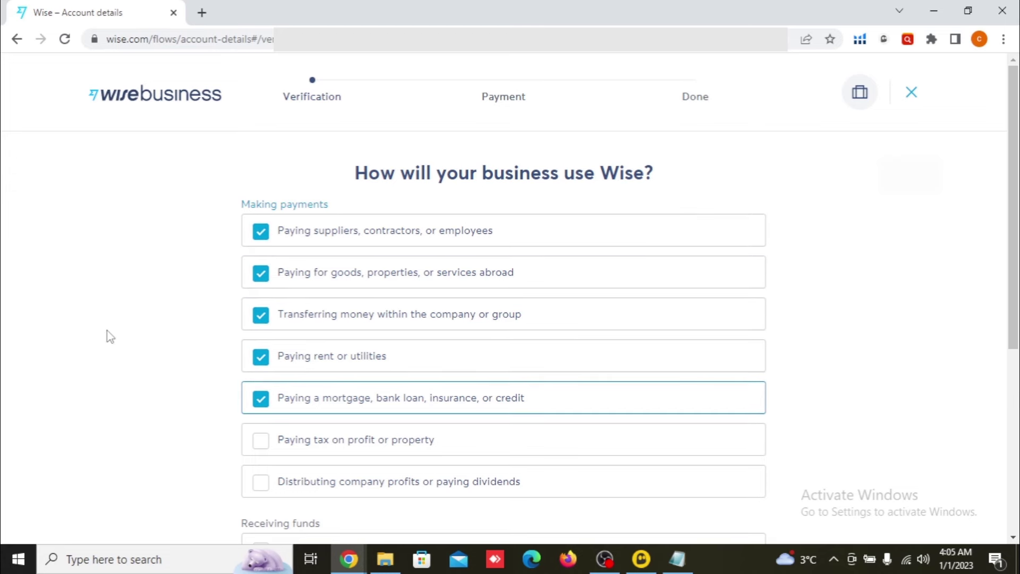
Tick dividends, receiving investments, client payments, investing and donations, then continue
scroll(110, 336, "down", 3)
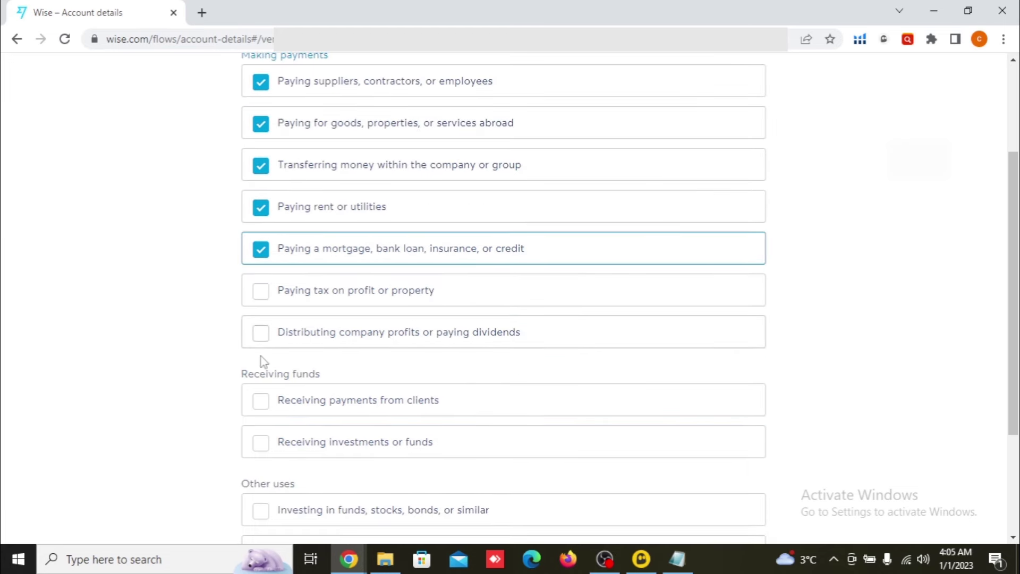
left_click(259, 336)
scroll(132, 359, "down", 3)
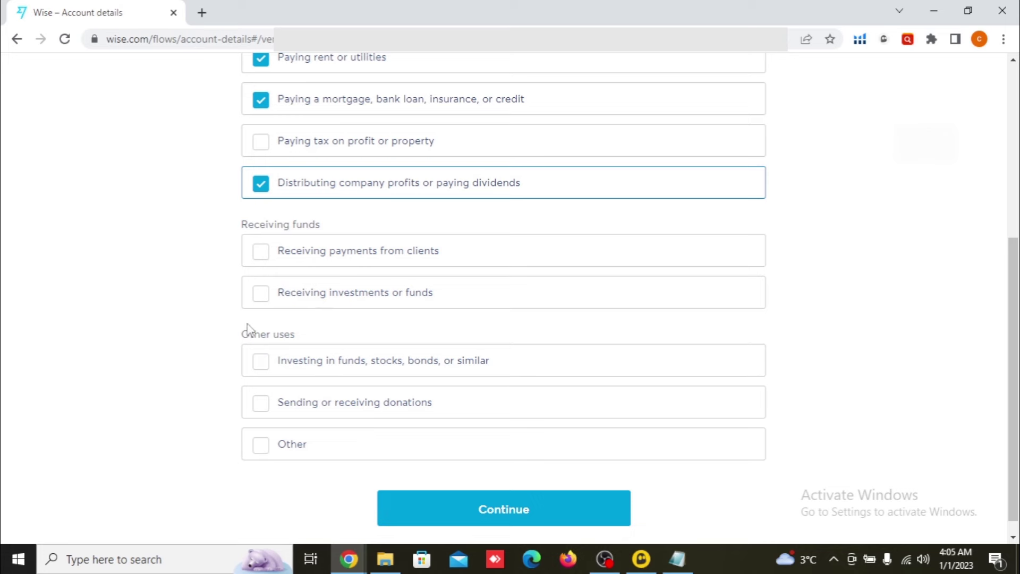
left_click(261, 293)
left_click(260, 257)
scroll(155, 351, "down", 1)
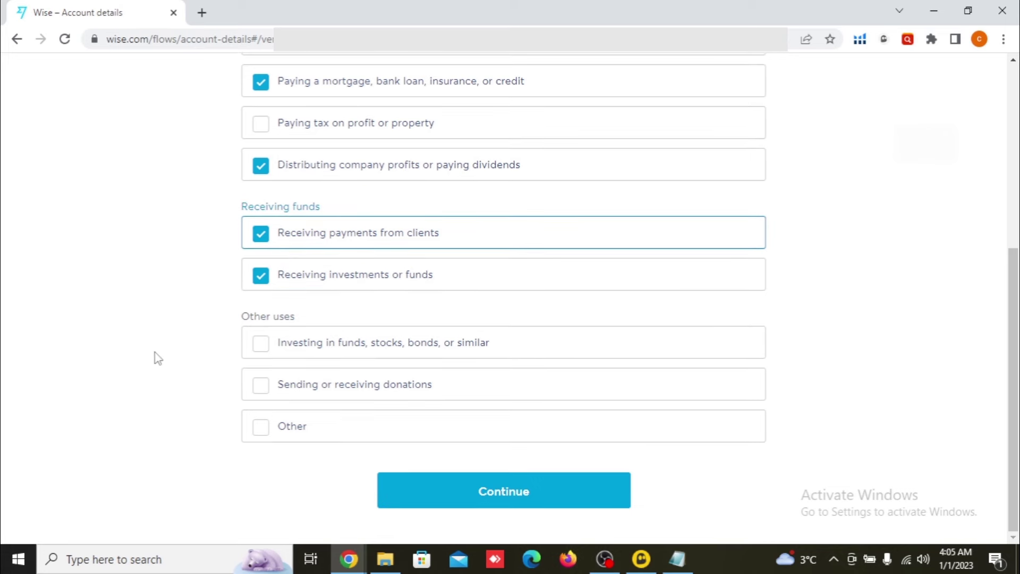
left_click(261, 344)
left_click(258, 390)
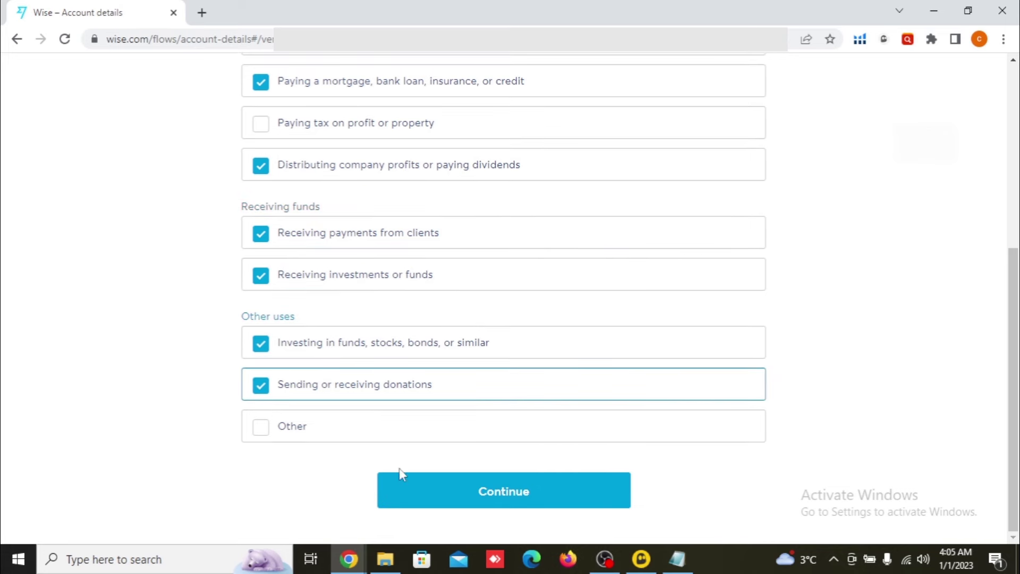
left_click(496, 494)
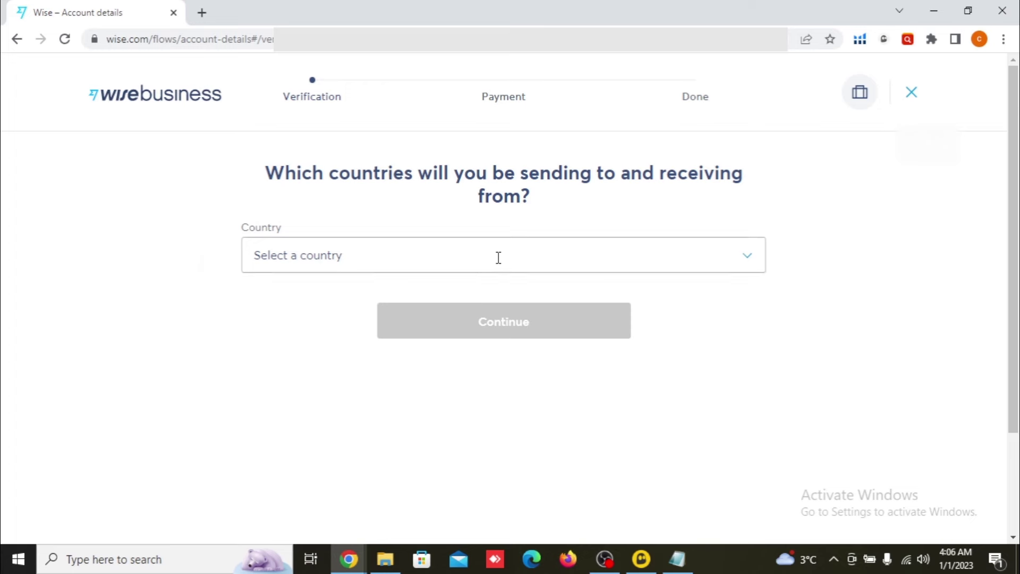
Add United Kingdom, Pakistan and United States as the sending and receiving countries, then continue
left_click(498, 258)
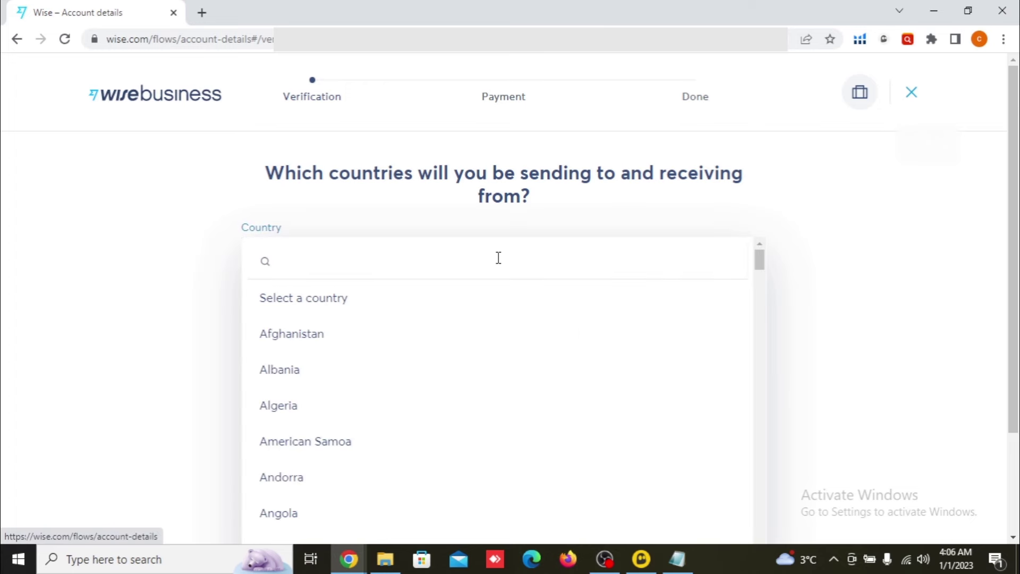
type("unit")
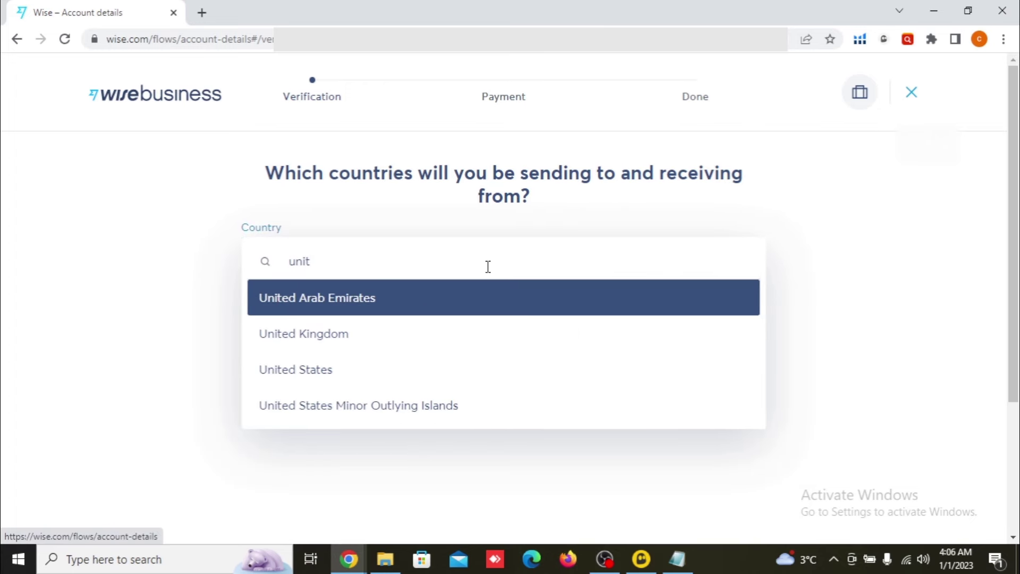
left_click(271, 337)
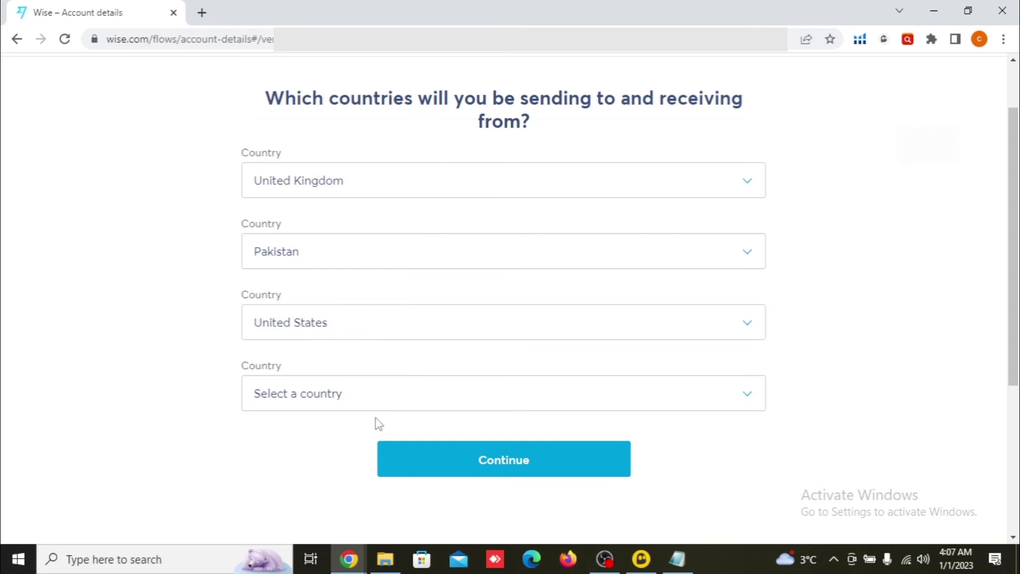
left_click(497, 468)
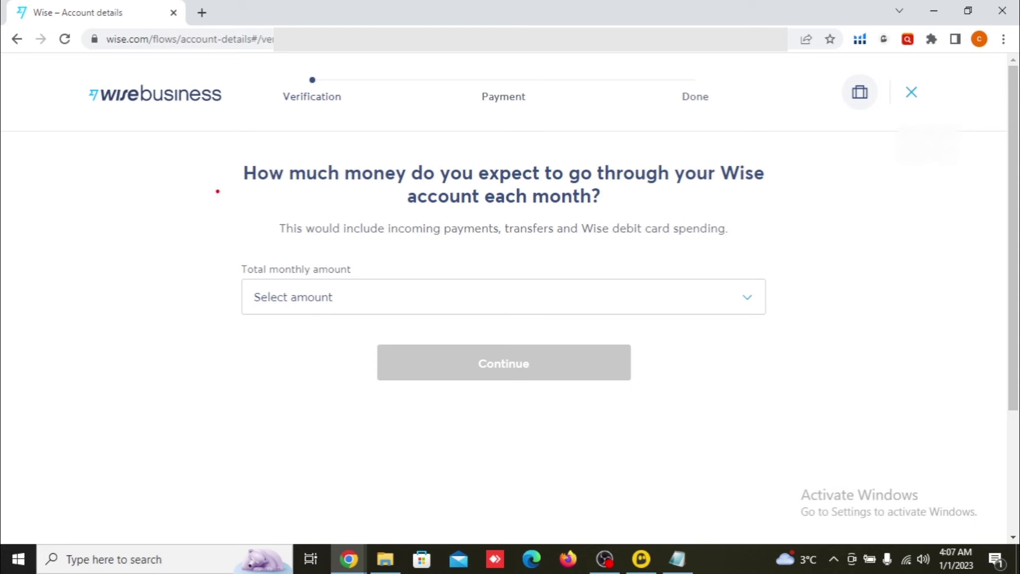
Select 0–1,000 GBP as the total monthly amount and continue
mouse_move(228, 151)
left_mouse_down()
mouse_move(611, 223)
mouse_move(813, 227)
left_mouse_up()
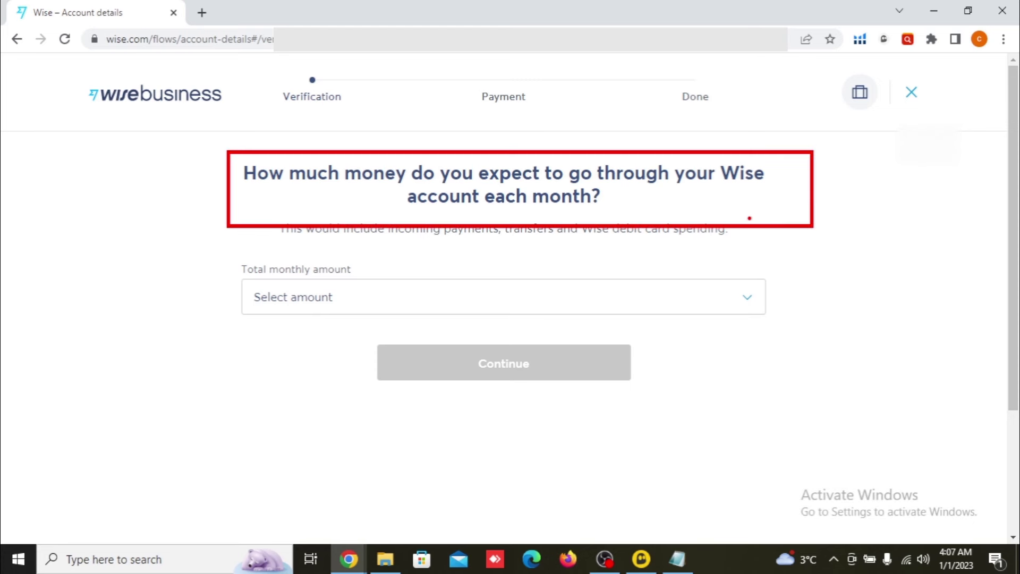
left_click_drag(749, 217, 810, 189)
key("Escape")
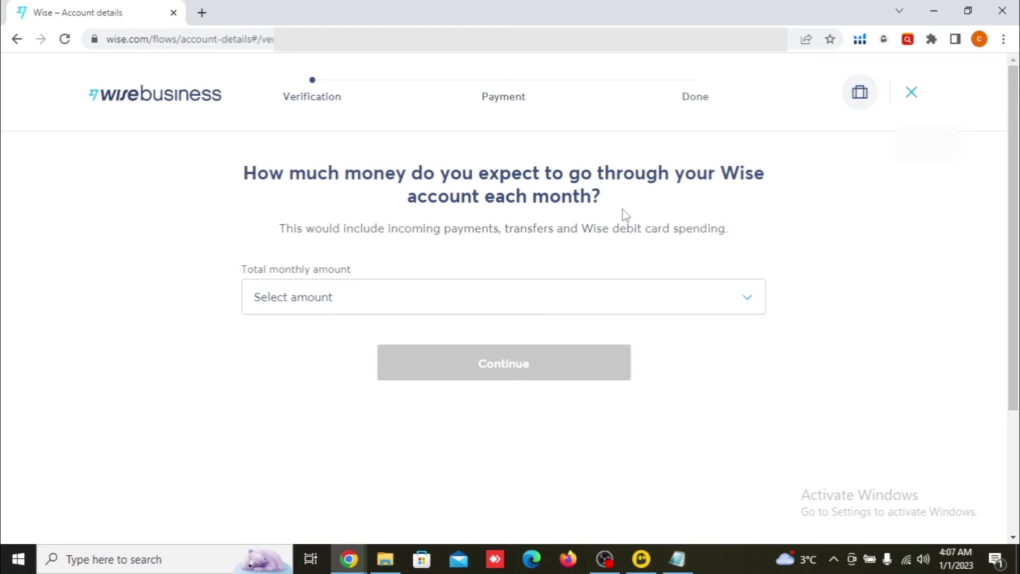
left_click(392, 300)
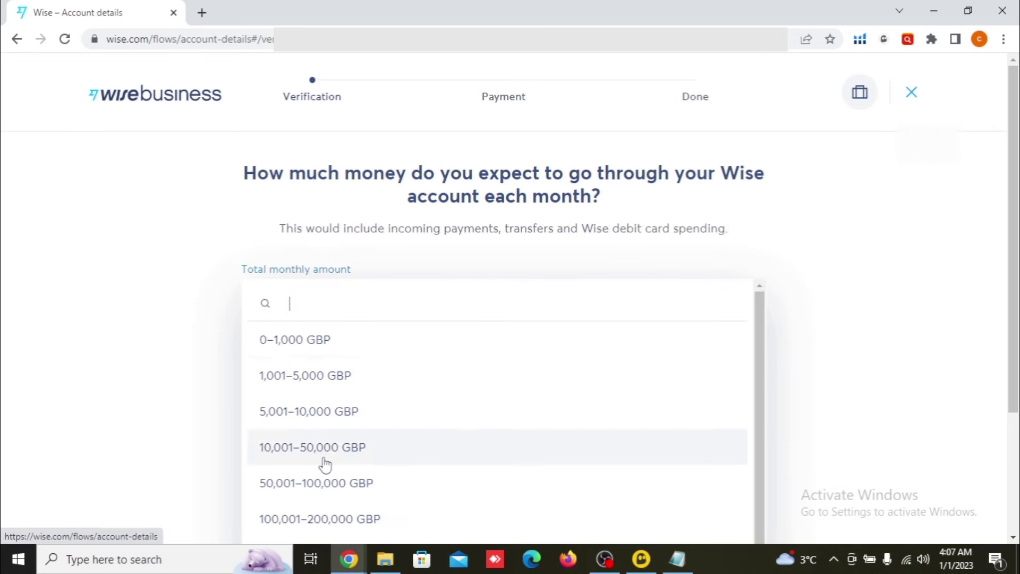
left_click(286, 345)
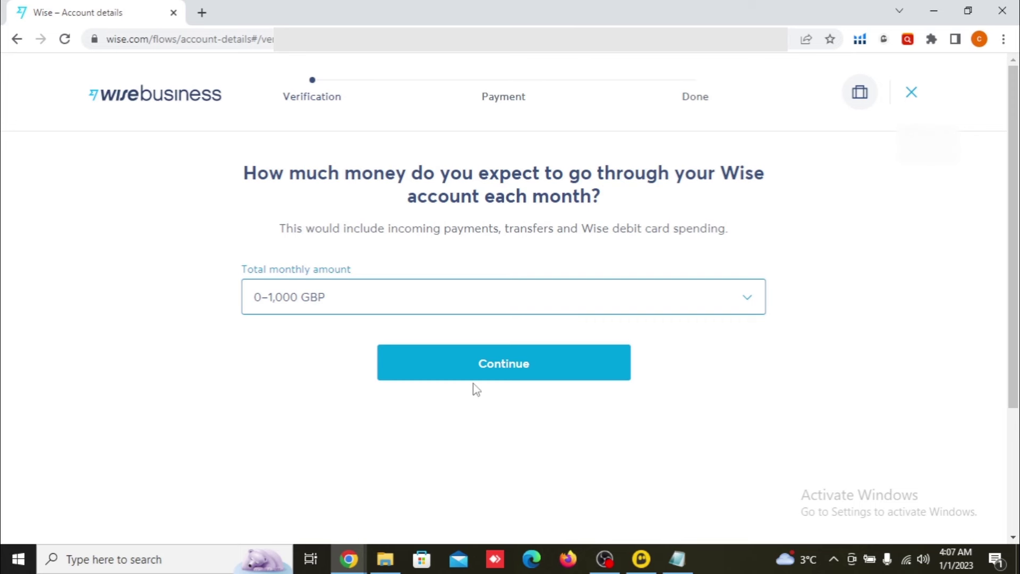
left_click(477, 371)
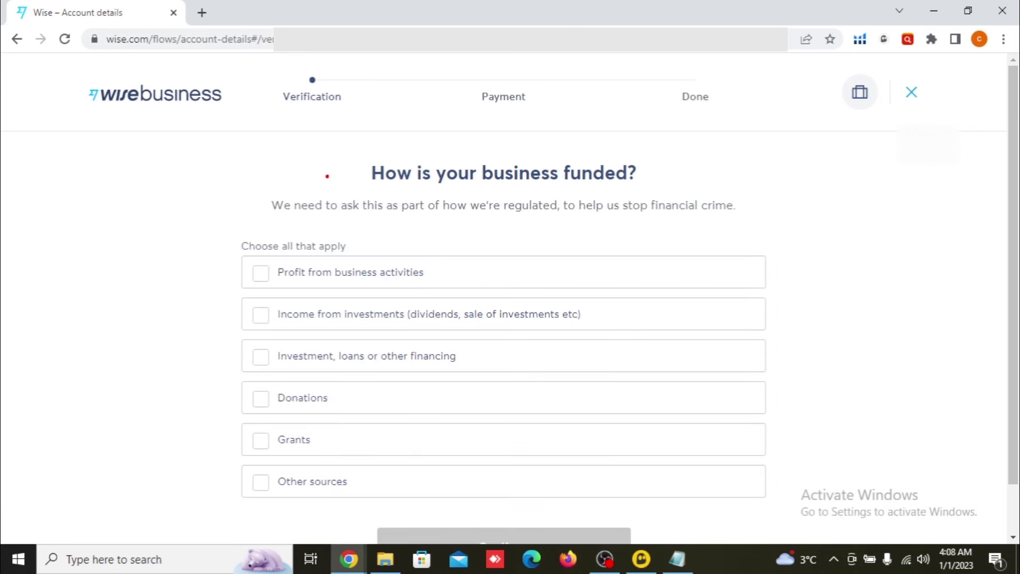
Tick business profit, investment income and financing as funding sources, then submit
left_click_drag(361, 149, 672, 198)
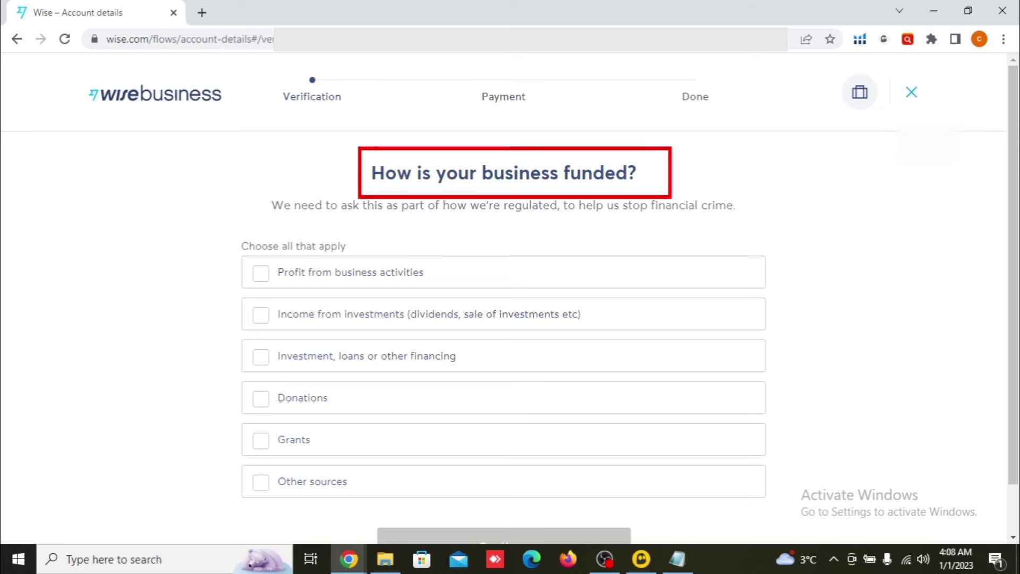
key("Escape")
left_click(261, 274)
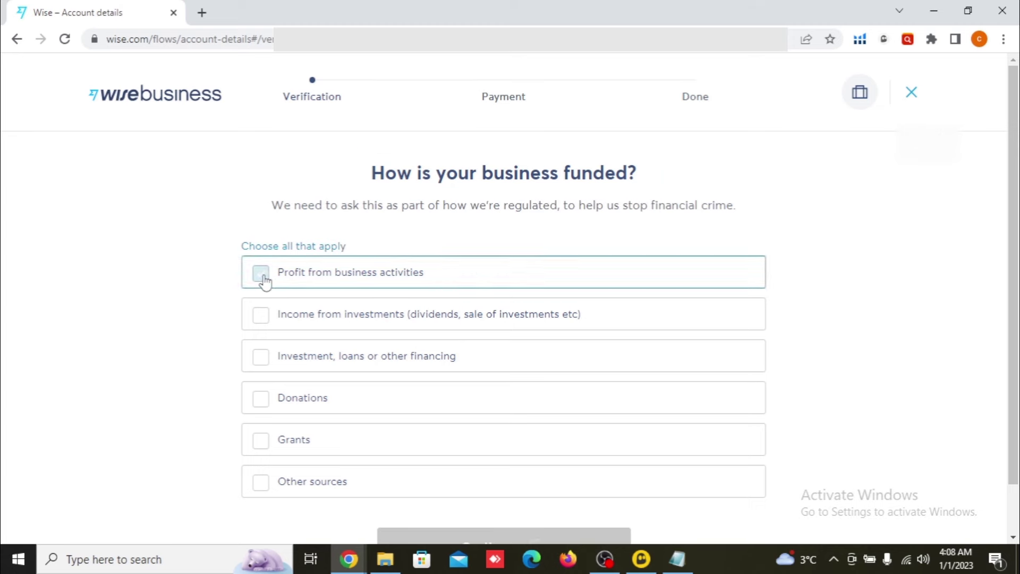
left_click(260, 316)
left_click(261, 357)
scroll(106, 345, "down", 1)
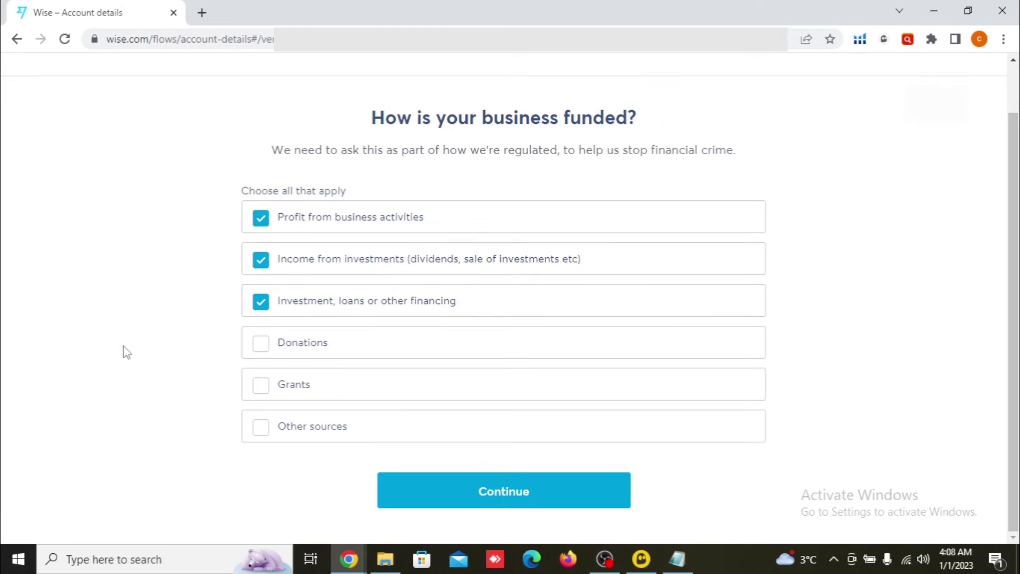
left_click(500, 495)
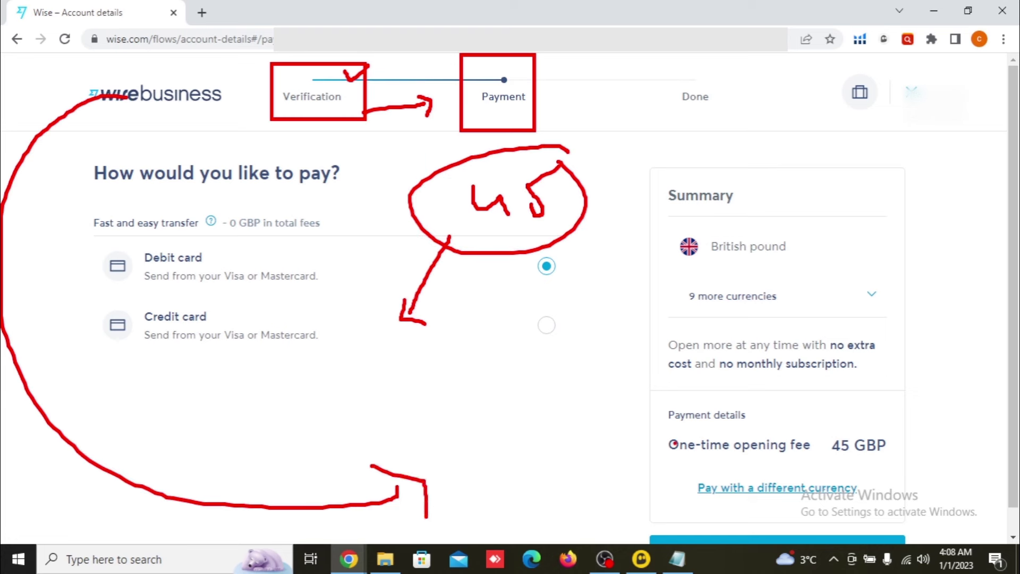
Keep Debit card as the payment method, highlighting the 45 GBP fee, and proceed to card payment
mouse_move(437, 382)
left_mouse_down()
mouse_move(453, 409)
mouse_move(433, 422)
left_mouse_up()
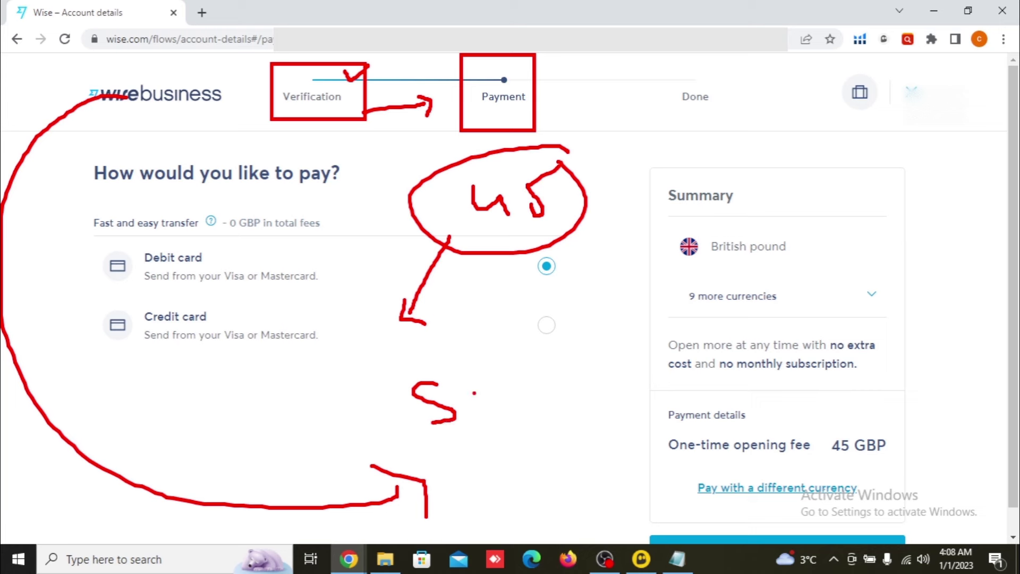
left_click_drag(473, 393, 503, 386)
mouse_move(536, 345)
left_mouse_down()
mouse_move(551, 408)
mouse_move(592, 384)
mouse_move(572, 362)
left_mouse_up()
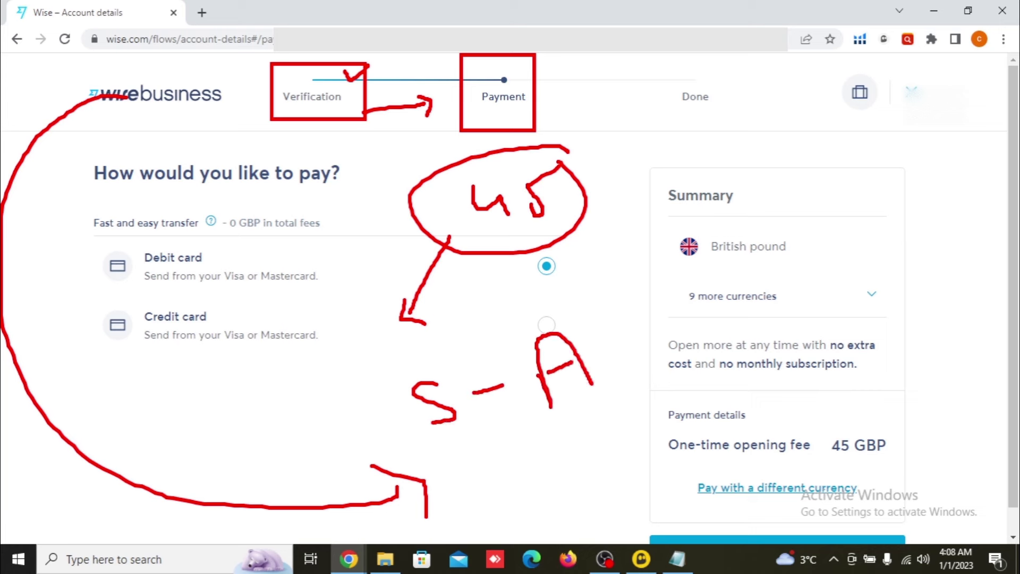
mouse_move(489, 410)
left_mouse_down()
mouse_move(513, 458)
mouse_move(752, 468)
mouse_move(823, 452)
mouse_move(819, 467)
left_mouse_up()
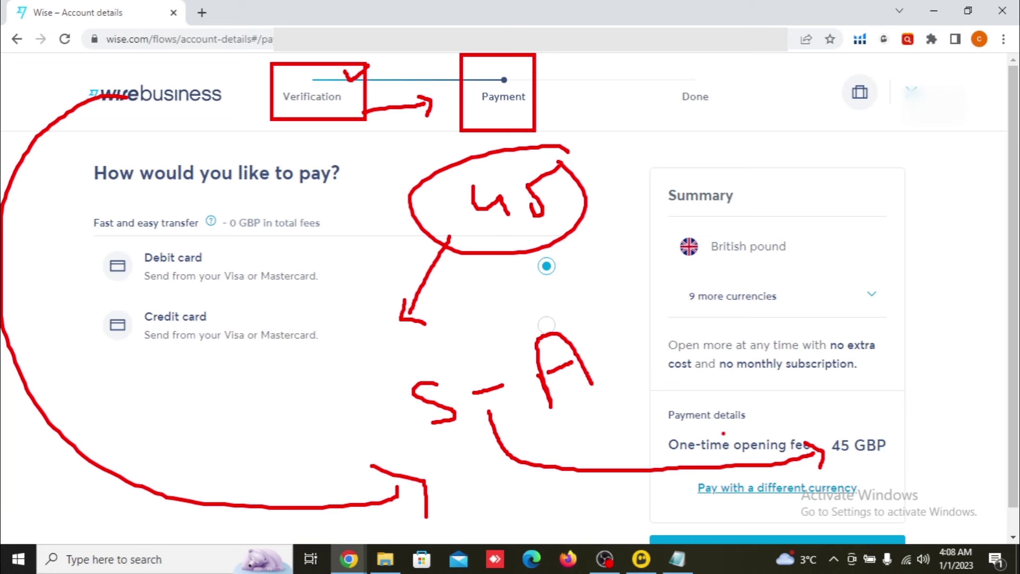
key("Escape")
scroll(670, 354, "down", 1)
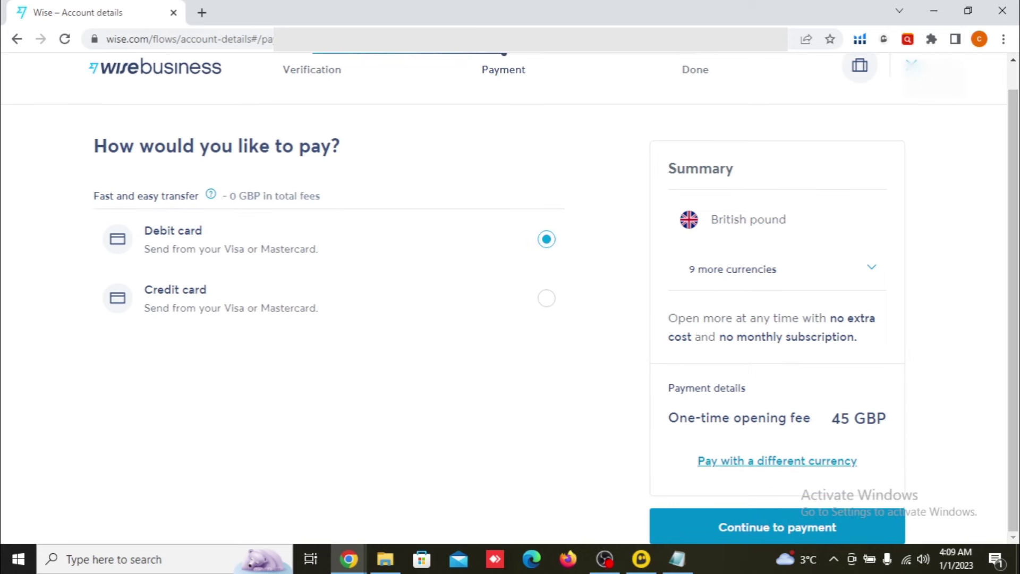
mouse_move(672, 489)
left_mouse_down()
mouse_move(718, 517)
mouse_move(908, 550)
left_mouse_up()
key("Escape")
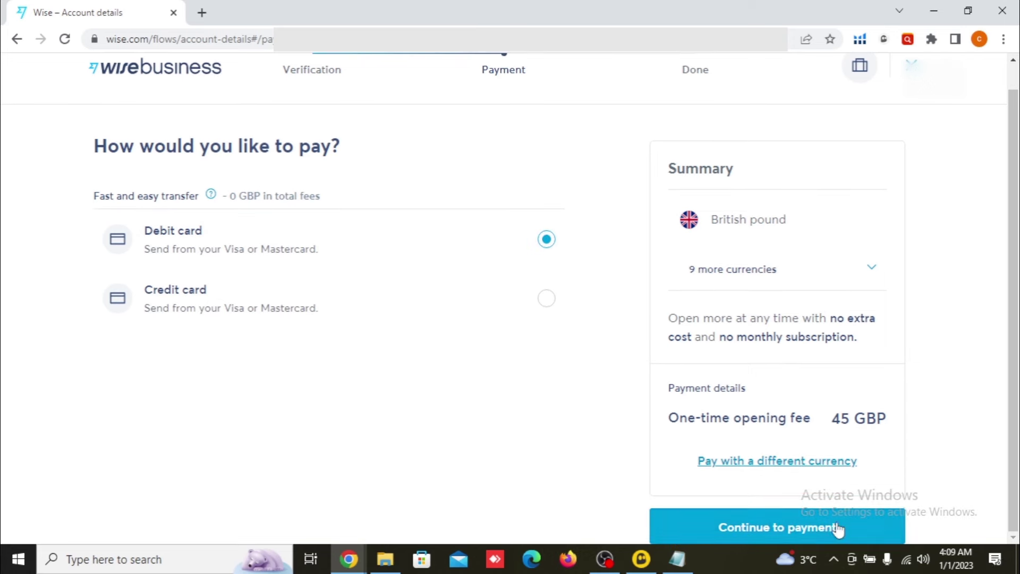
mouse_move(822, 393)
left_mouse_down()
mouse_move(909, 448)
mouse_move(930, 407)
left_mouse_up()
key("Escape")
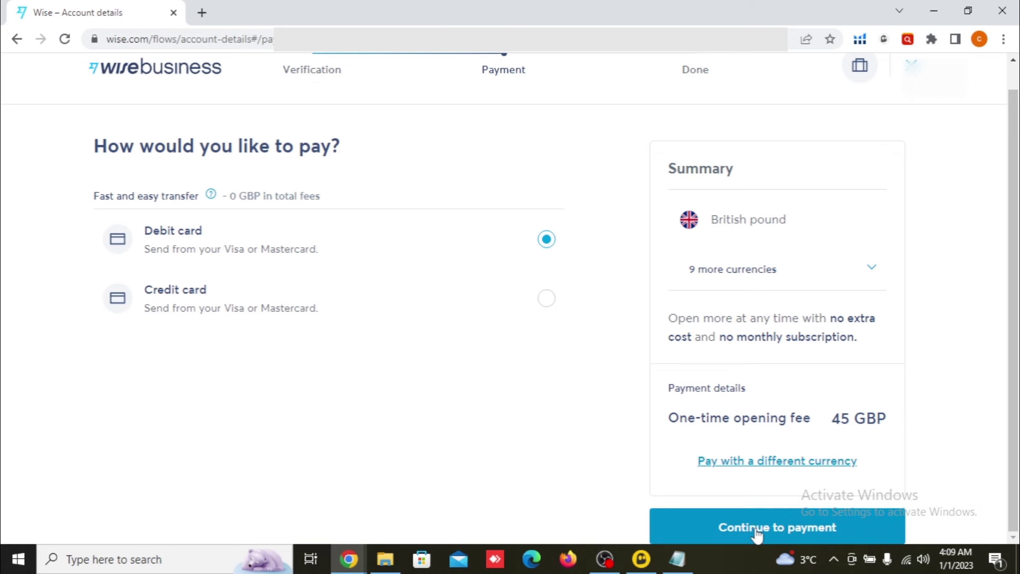
left_click(757, 530)
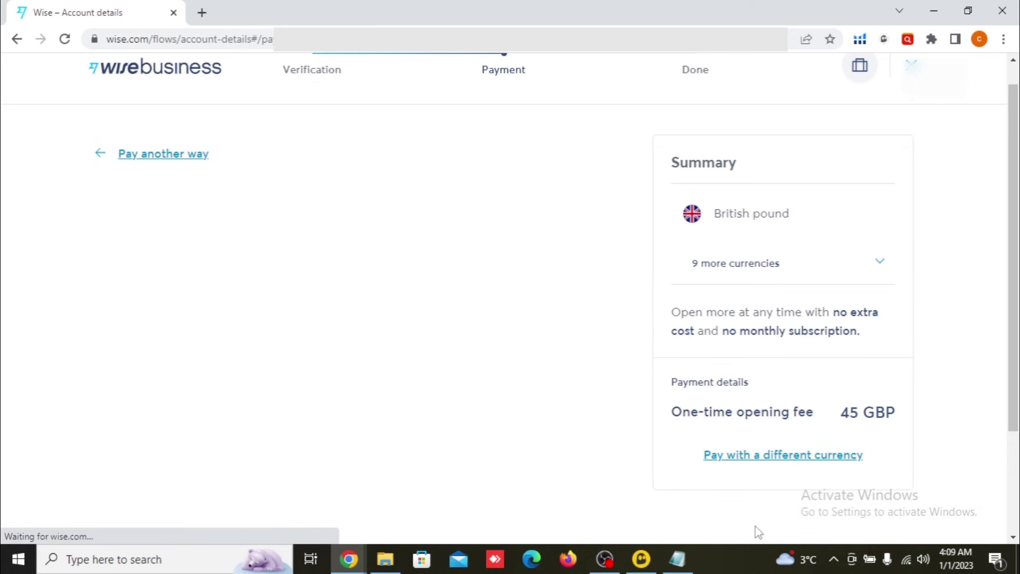
mouse_move(50, 201)
left_mouse_down()
mouse_move(314, 375)
mouse_move(528, 478)
mouse_move(569, 516)
left_mouse_up()
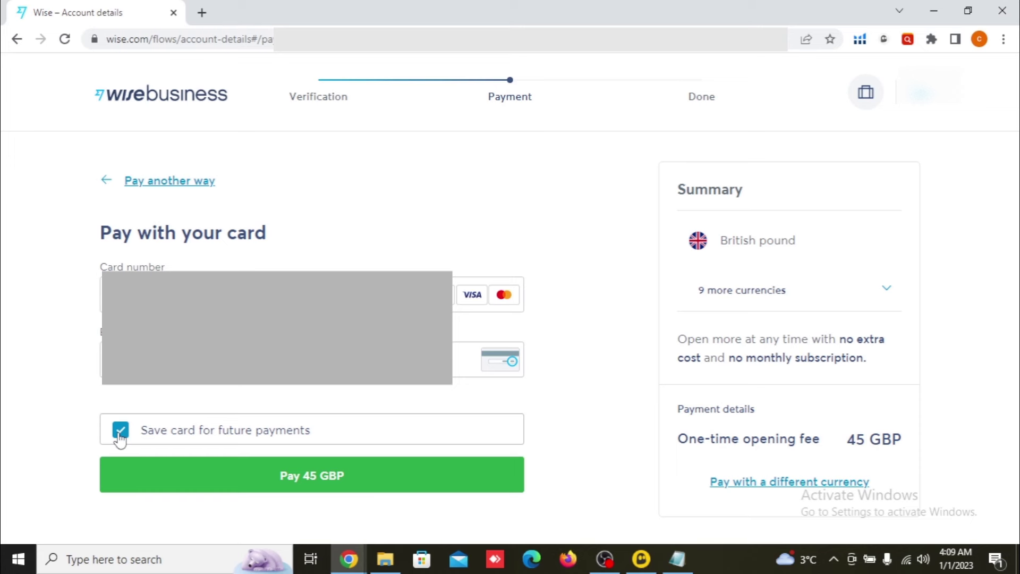
Untick 'Save card for future payments' and pay the 45 GBP fee
left_click(119, 434)
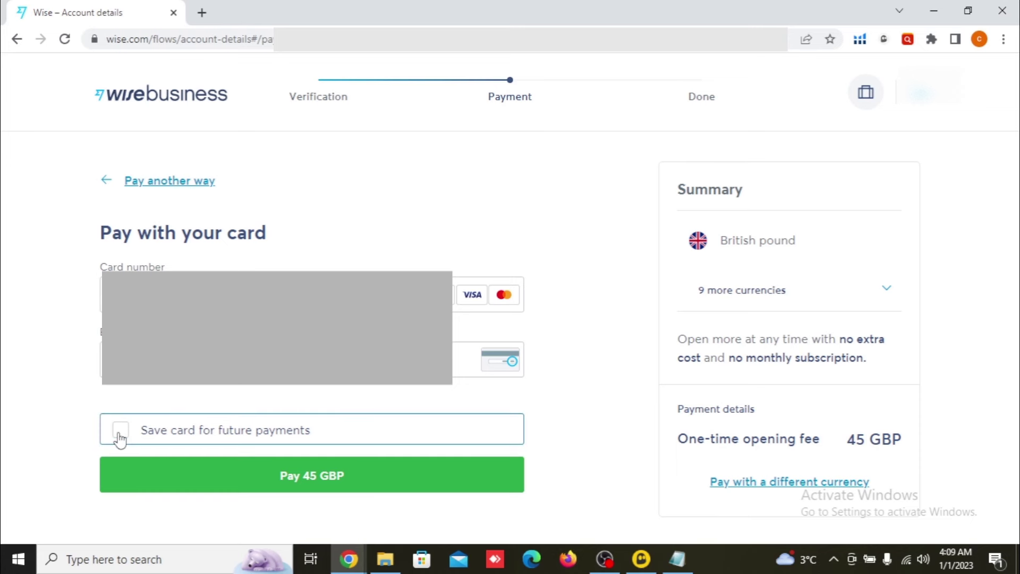
left_click(322, 489)
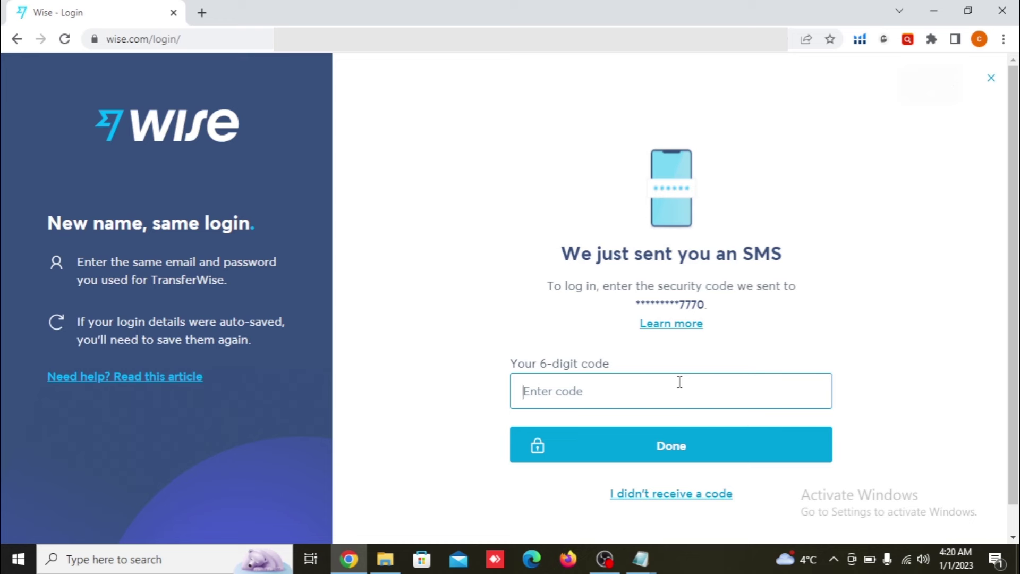
Get the login code sent by WhatsApp, then paste and submit the 6-digit code
scroll(648, 369, "down", 1)
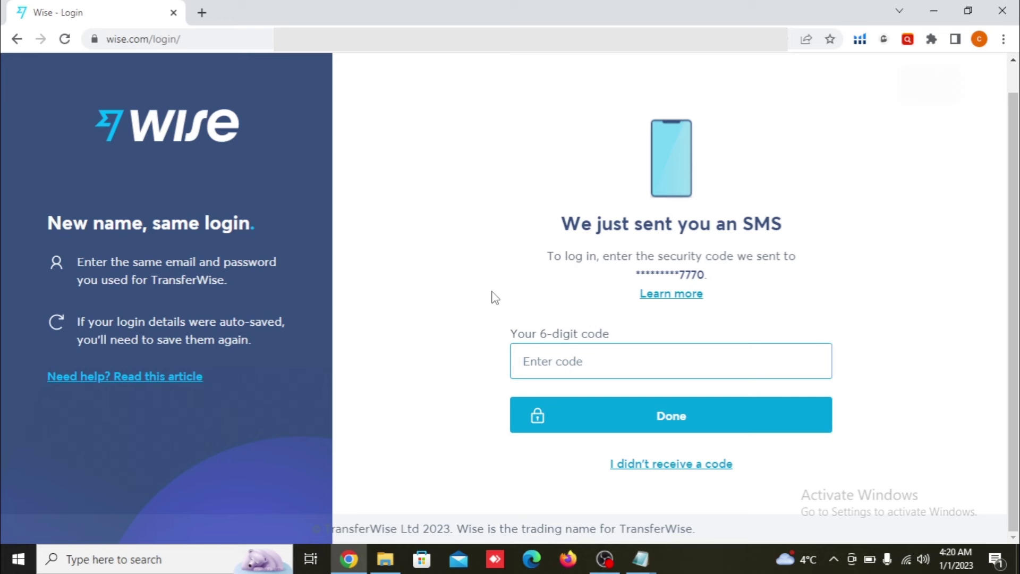
left_click(664, 467)
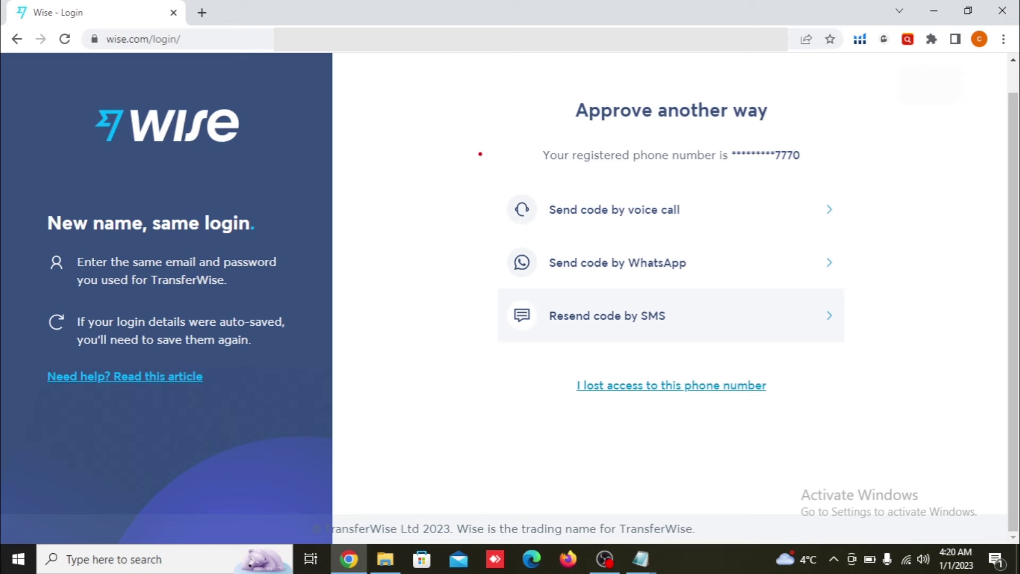
mouse_move(479, 154)
left_mouse_down()
mouse_move(729, 316)
mouse_move(861, 370)
left_mouse_up()
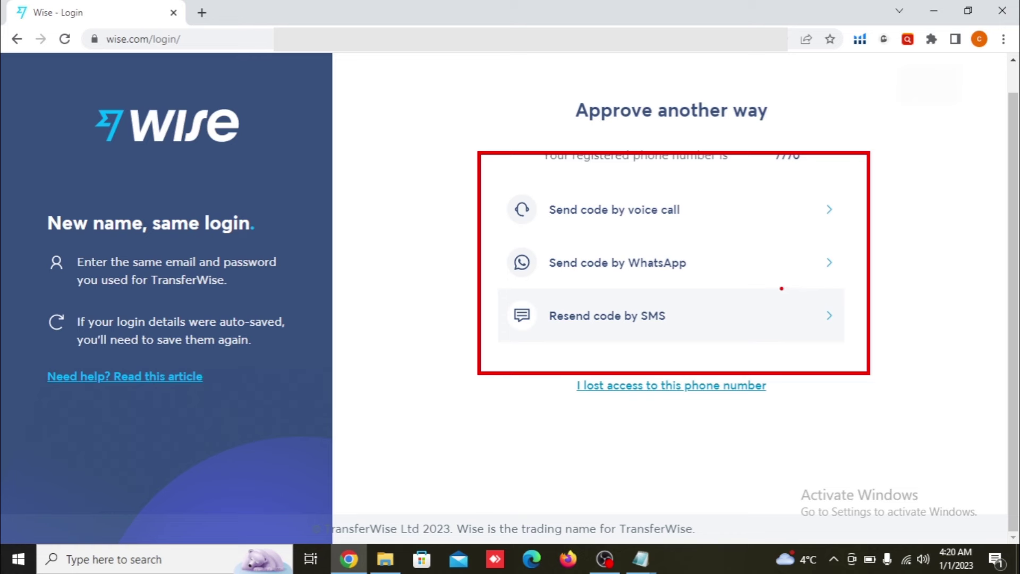
key("Escape")
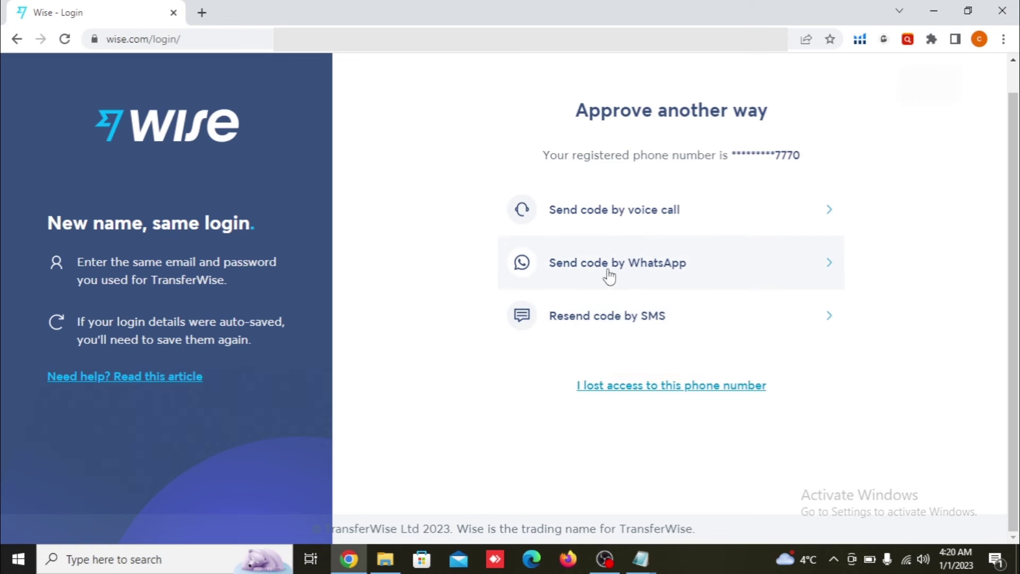
left_click(609, 276)
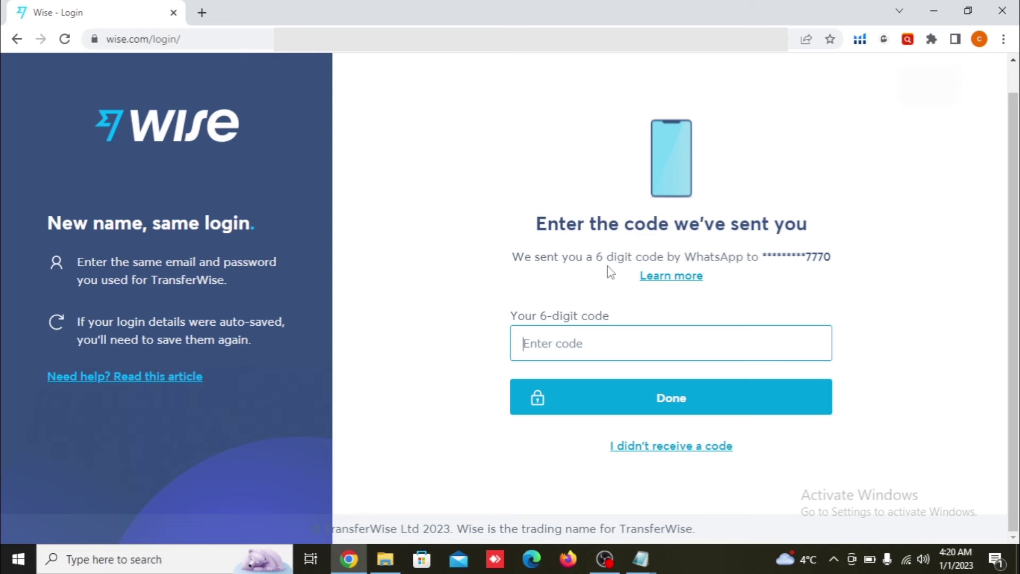
key("Return")
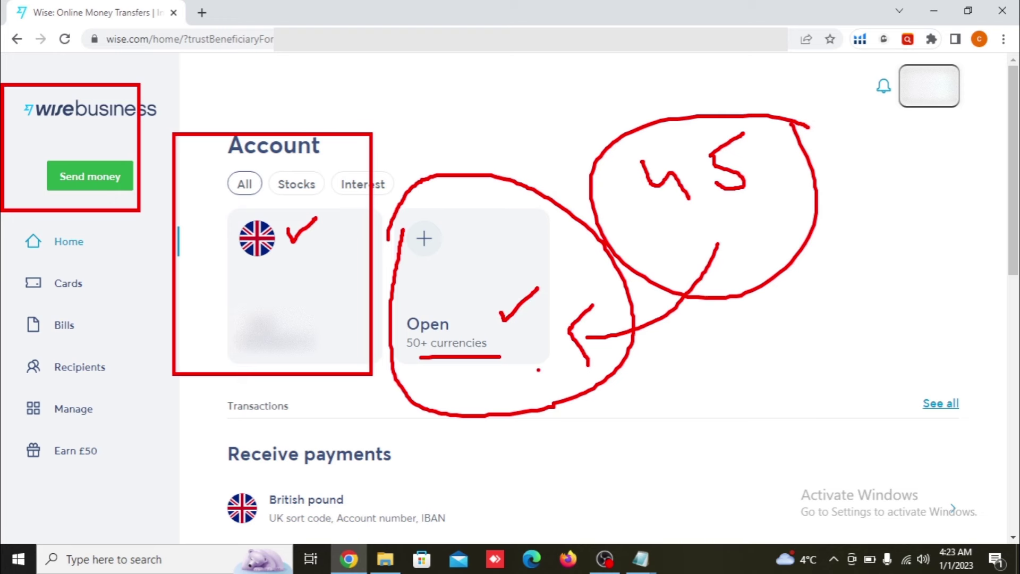
Open the British pound balance to show its UK account details for receiving money
scroll(226, 113, "down", 10)
scroll(715, 221, "up", 10)
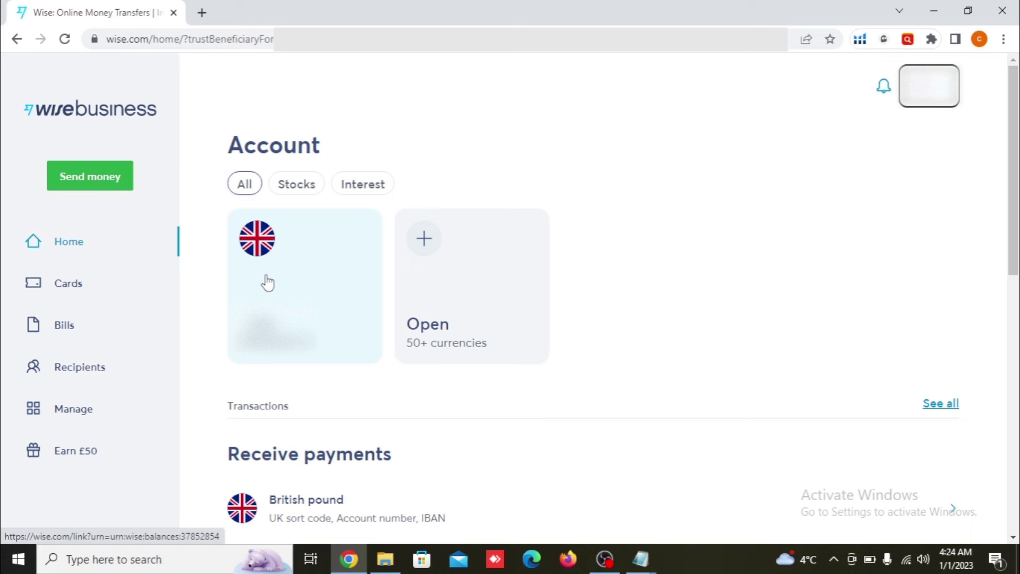
left_click(267, 283)
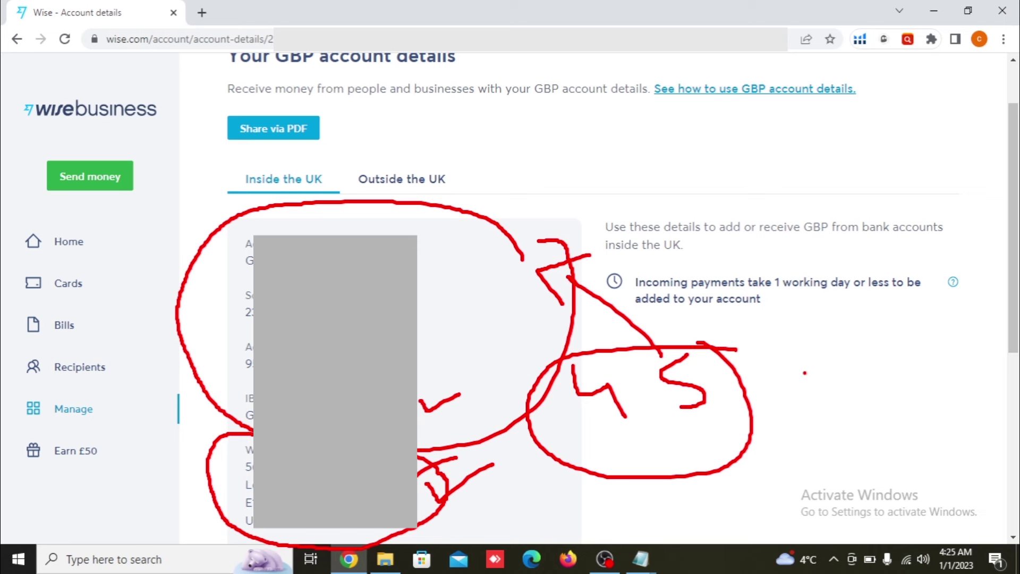
mouse_move(804, 373)
left_mouse_down()
mouse_move(819, 390)
mouse_move(854, 388)
left_mouse_up()
mouse_move(913, 362)
left_mouse_down()
mouse_move(914, 372)
mouse_move(913, 361)
left_mouse_up()
left_click(938, 341)
mouse_move(972, 334)
left_mouse_down()
mouse_move(942, 382)
mouse_move(930, 449)
mouse_move(849, 463)
mouse_move(838, 451)
mouse_move(882, 490)
left_mouse_up()
left_click(982, 377)
left_click(856, 452)
left_click(842, 456)
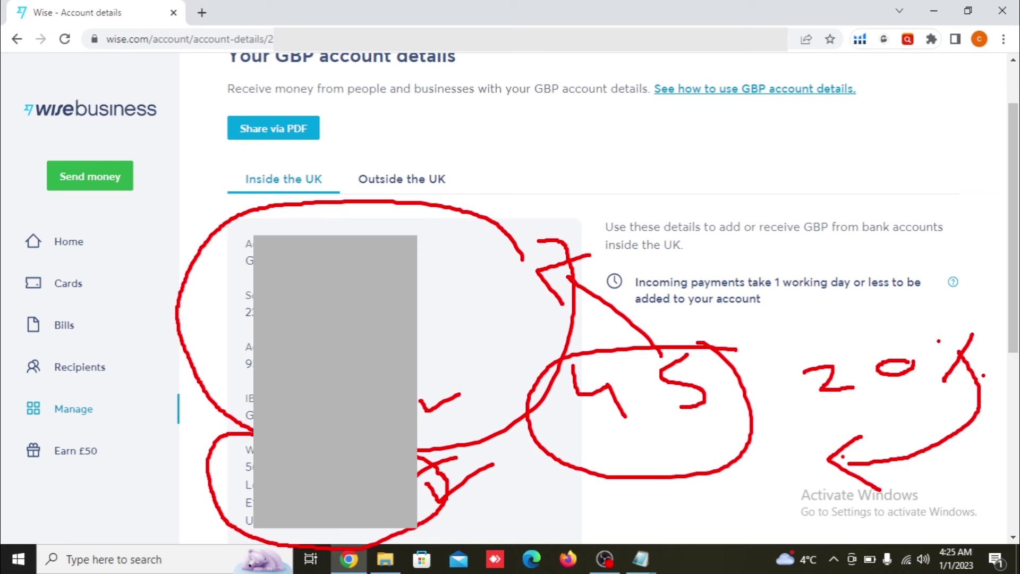
mouse_move(829, 463)
left_mouse_down()
mouse_move(805, 446)
mouse_move(651, 137)
mouse_move(575, 171)
mouse_move(575, 199)
left_mouse_up()
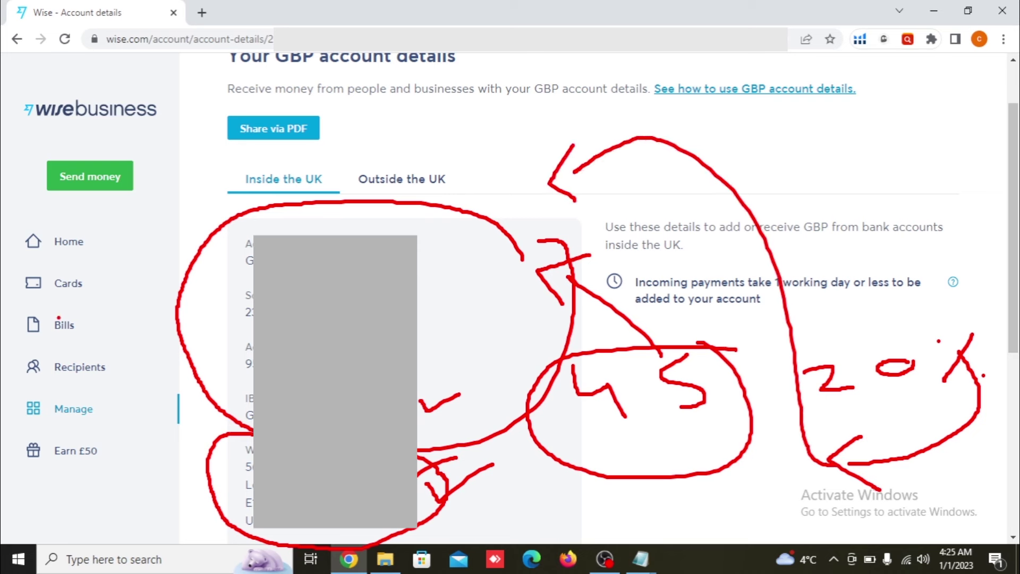
mouse_move(43, 303)
left_mouse_down()
mouse_move(7, 292)
mouse_move(41, 259)
mouse_move(120, 281)
mouse_move(33, 300)
left_mouse_up()
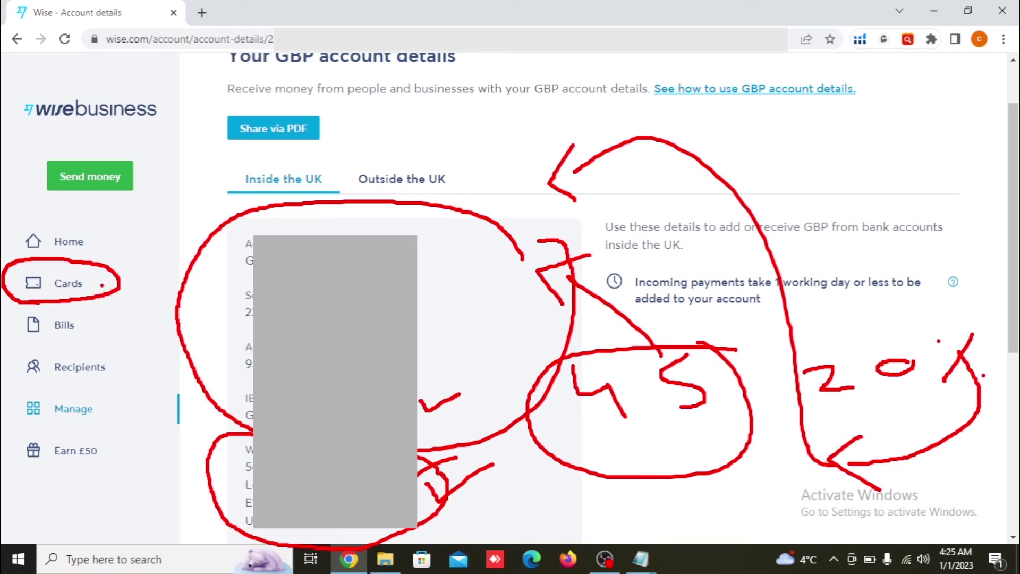
left_click_drag(101, 285, 130, 262)
mouse_move(853, 133)
left_mouse_down()
mouse_move(792, 139)
mouse_move(796, 189)
mouse_move(751, 193)
left_mouse_up()
mouse_move(881, 144)
left_mouse_down()
mouse_move(885, 175)
mouse_move(930, 142)
mouse_move(907, 169)
left_mouse_up()
mouse_move(855, 200)
left_mouse_down()
mouse_move(907, 233)
mouse_move(837, 246)
left_mouse_up()
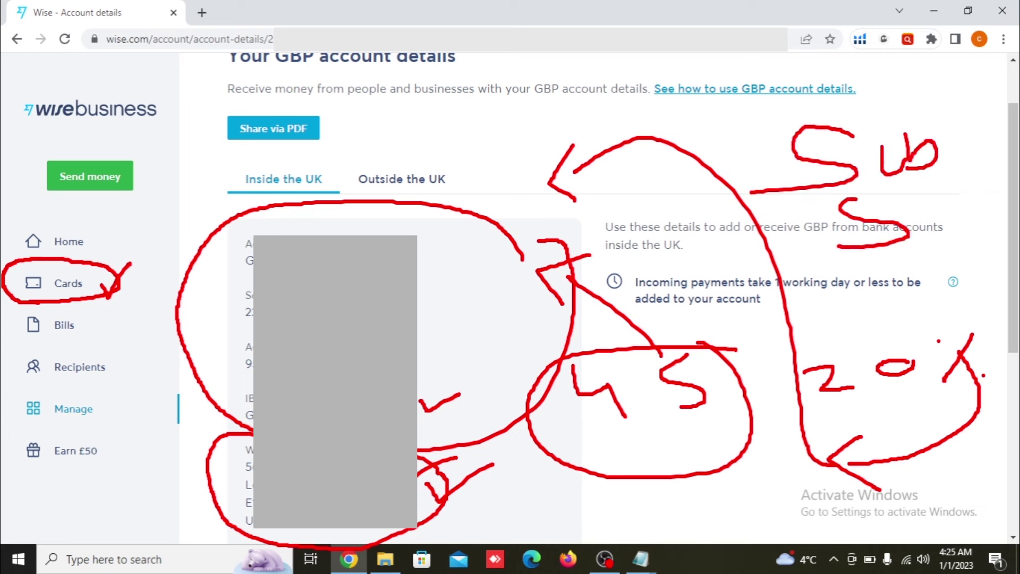
mouse_move(635, 149)
left_mouse_down()
mouse_move(779, 302)
mouse_move(401, 124)
mouse_move(400, 143)
left_mouse_up()
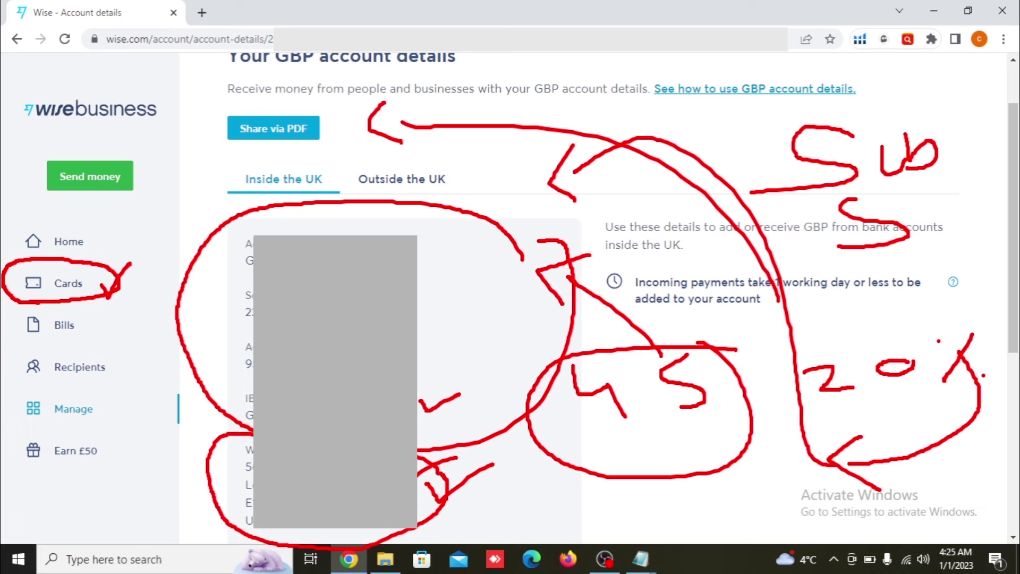